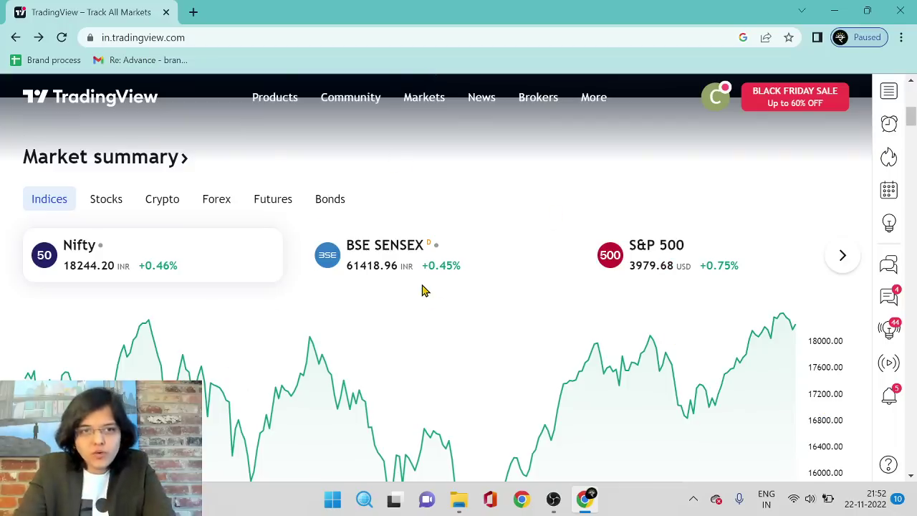
Search for 'titan' and launch the TITAN Company Ltd chart on NSE
{"action": "scroll", "coordinate": [224, 356], "scroll_direction": "up", "scroll_amount": 1}
{"action": "scroll", "coordinate": [224, 356], "scroll_direction": "down", "scroll_amount": 4}
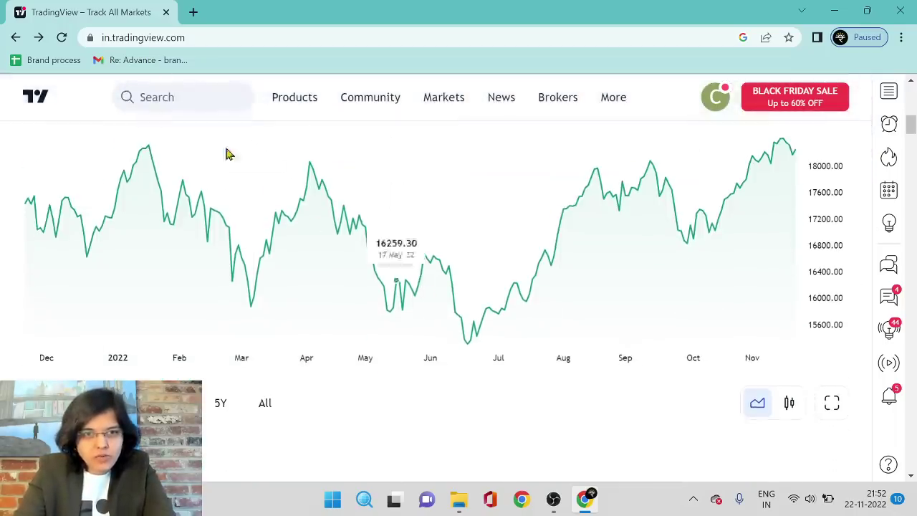
{"action": "left_click", "coordinate": [160, 97]}
{"action": "type", "text": "titan"}
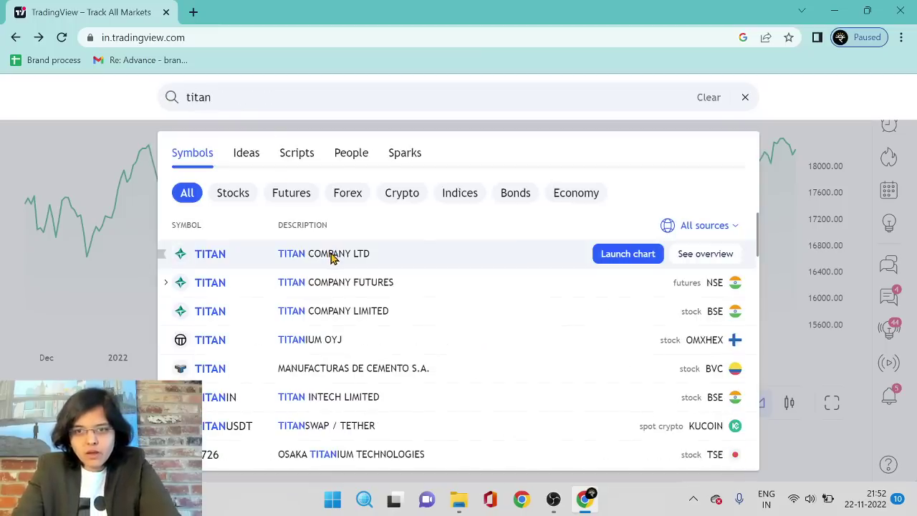
{"action": "left_click", "coordinate": [623, 256]}
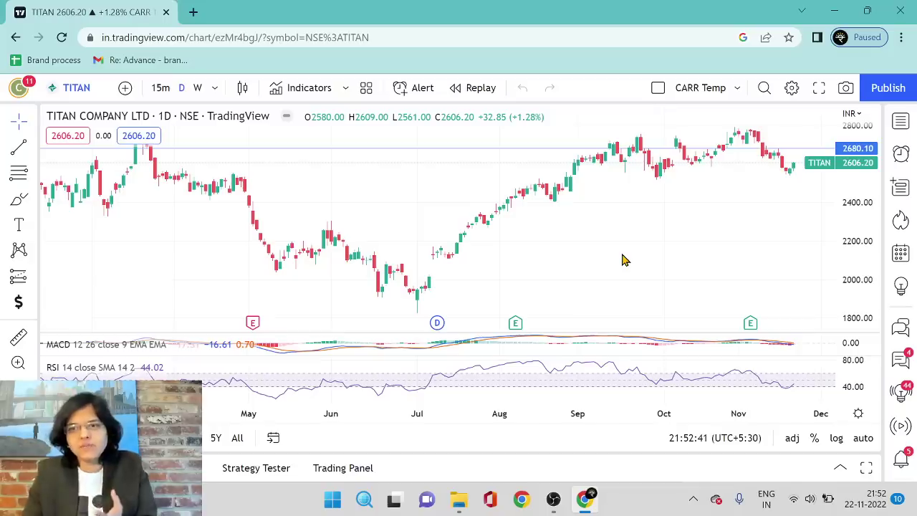
Delete the 2680.10 horizontal line, add one at 2581.35, and enlarge the MACD pane
{"action": "scroll", "coordinate": [622, 260], "scroll_direction": "down", "scroll_amount": 2}
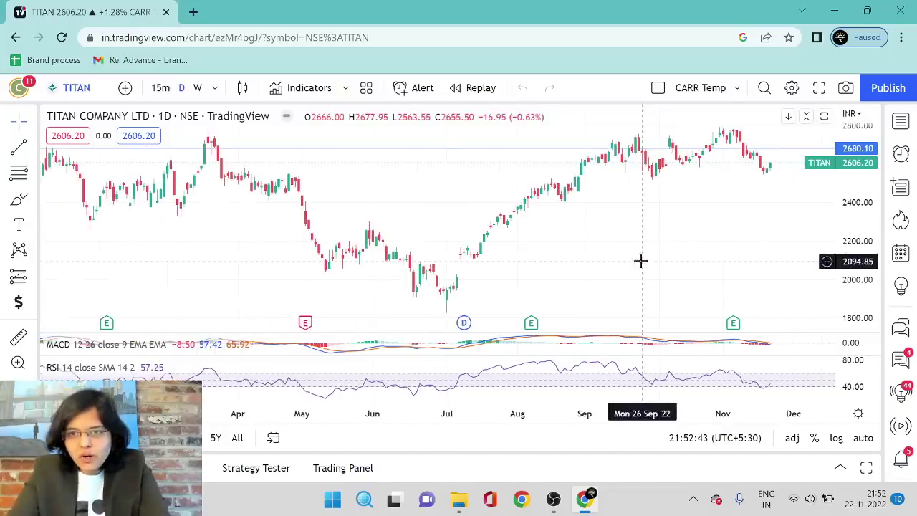
{"action": "left_click", "coordinate": [640, 149]}
{"action": "key", "text": "Delete"}
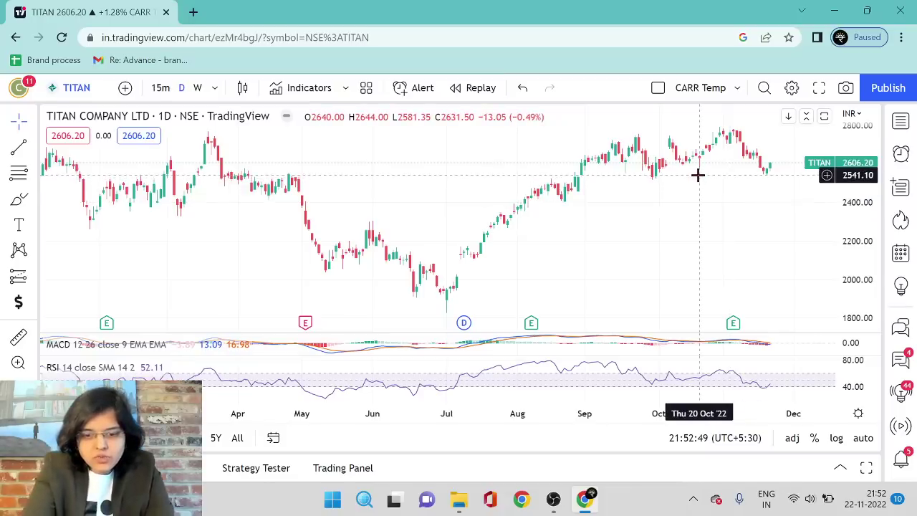
{"action": "key", "text": "alt+h"}
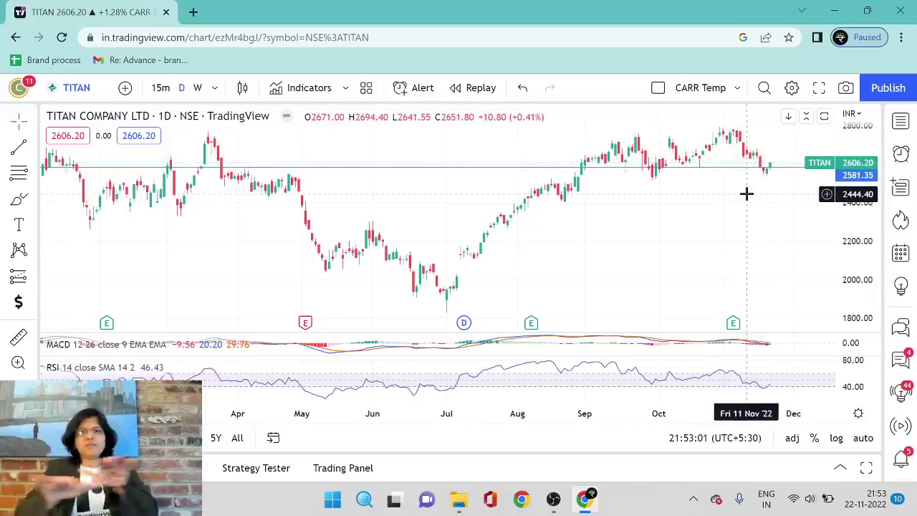
{"action": "left_click_drag", "start_coordinate": [690, 358], "coordinate": [688, 399]}
{"action": "double_click", "coordinate": [693, 369]}
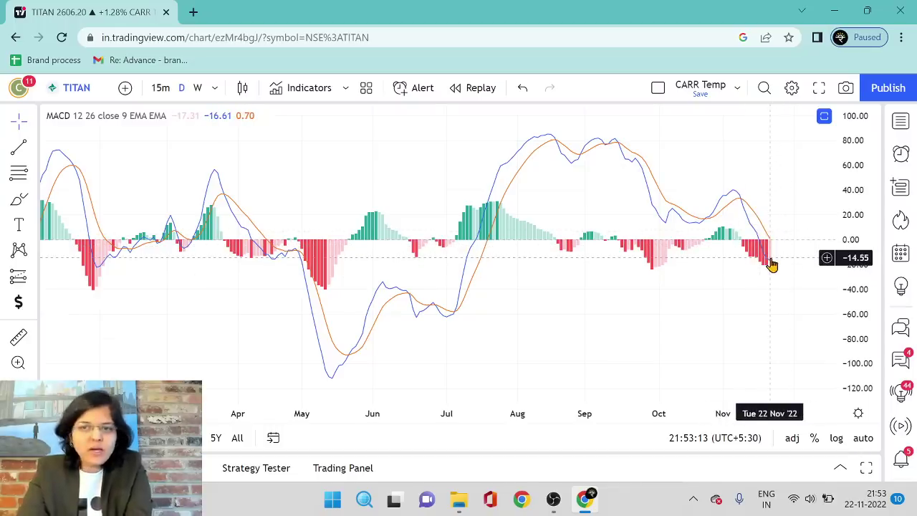
{"action": "double_click", "coordinate": [694, 308]}
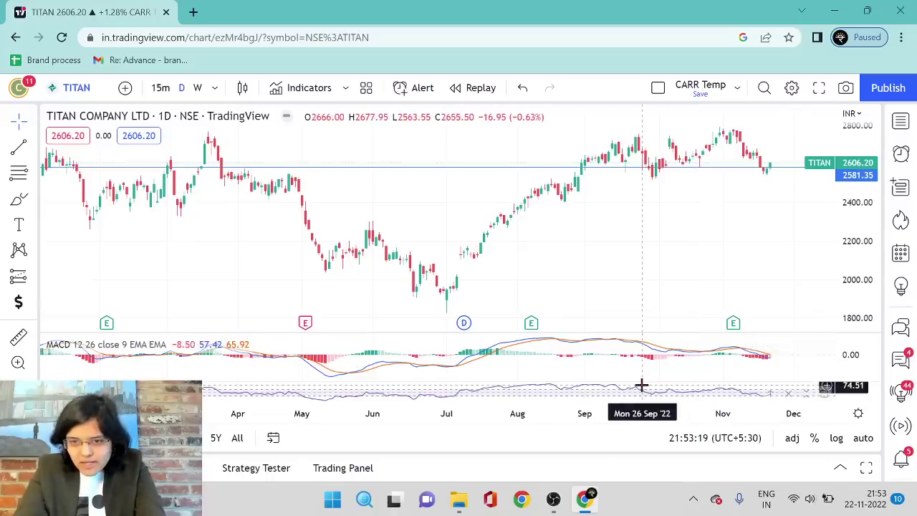
{"action": "left_click_drag", "start_coordinate": [640, 379], "coordinate": [640, 351]}
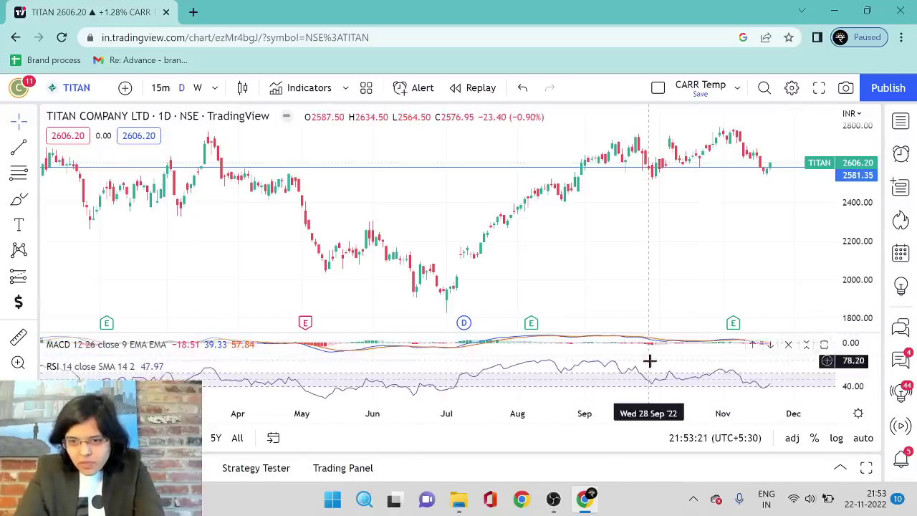
{"action": "double_click", "coordinate": [648, 369]}
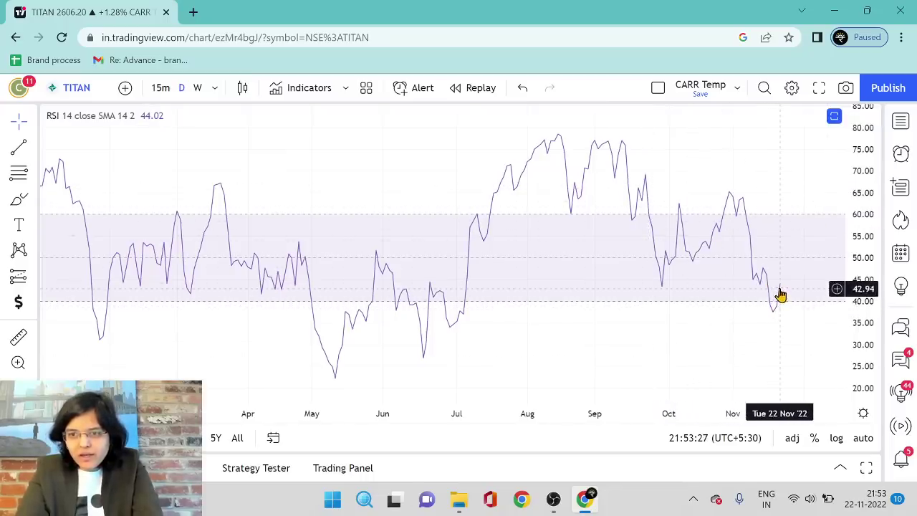
{"action": "double_click", "coordinate": [763, 155]}
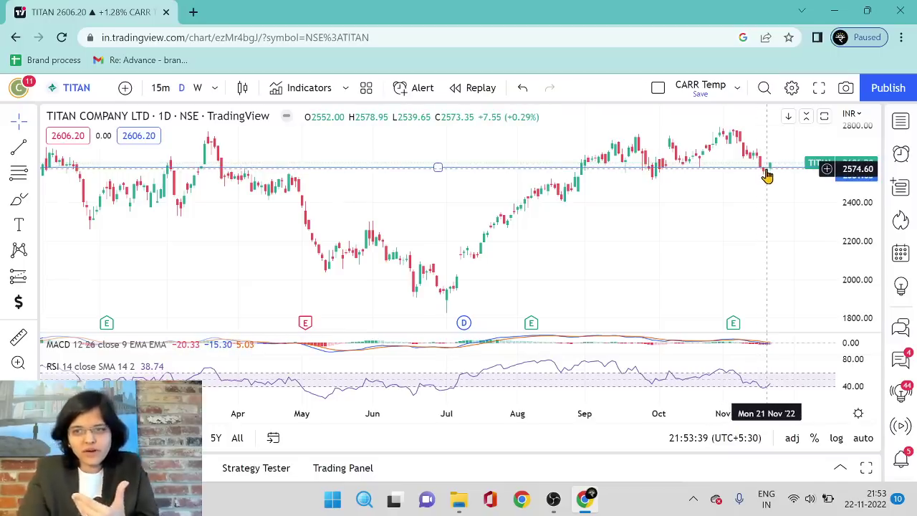
Add Bollinger Bands (20, close, 2) from the 'bollin' search and zoom to recent months
{"action": "left_click", "coordinate": [301, 92]}
{"action": "type", "text": "bollin"}
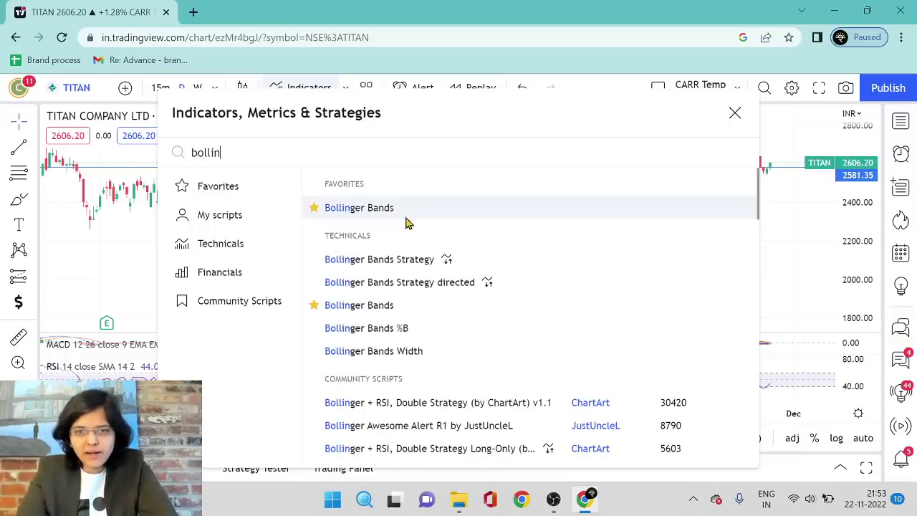
{"action": "left_click", "coordinate": [428, 209]}
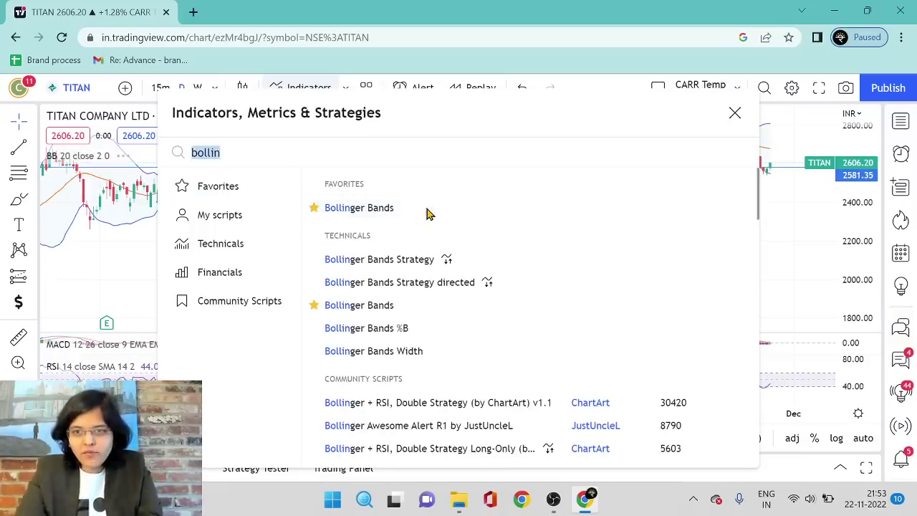
{"action": "left_click", "coordinate": [734, 113]}
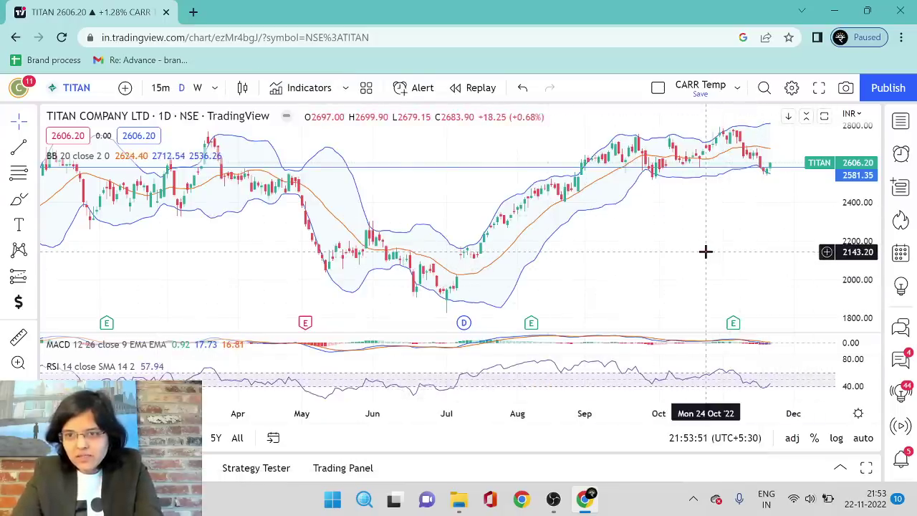
{"action": "scroll", "coordinate": [706, 250], "scroll_direction": "up", "scroll_amount": 5}
{"action": "scroll", "coordinate": [706, 251], "scroll_direction": "up", "scroll_amount": 4}
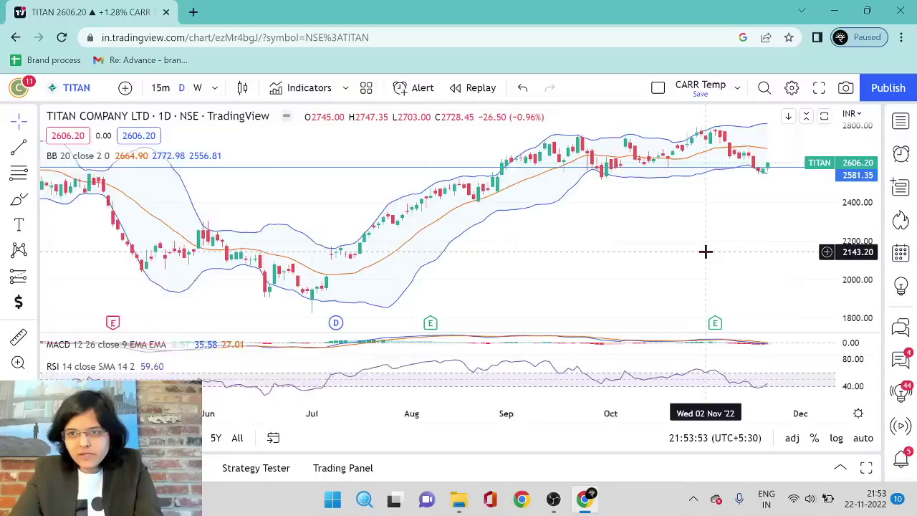
{"action": "left_click_drag", "start_coordinate": [735, 215], "coordinate": [654, 223]}
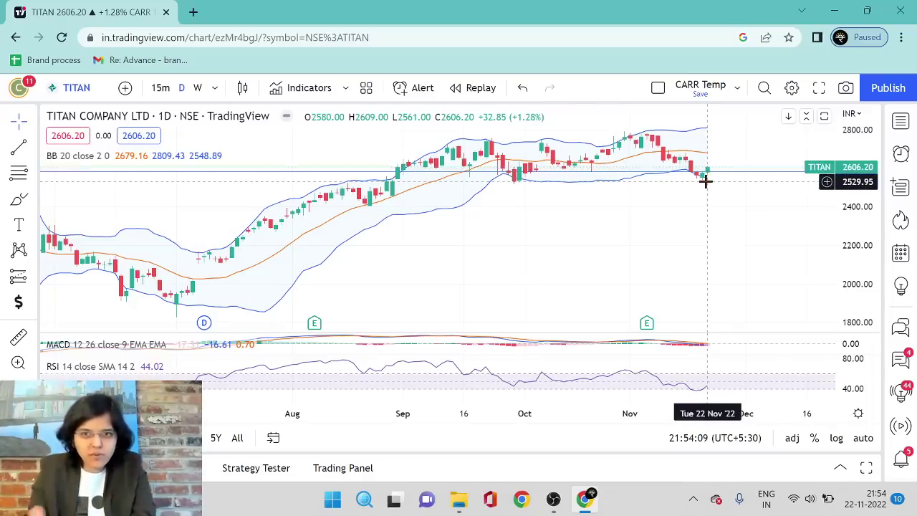
{"action": "mouse_move", "coordinate": [188, 159]}
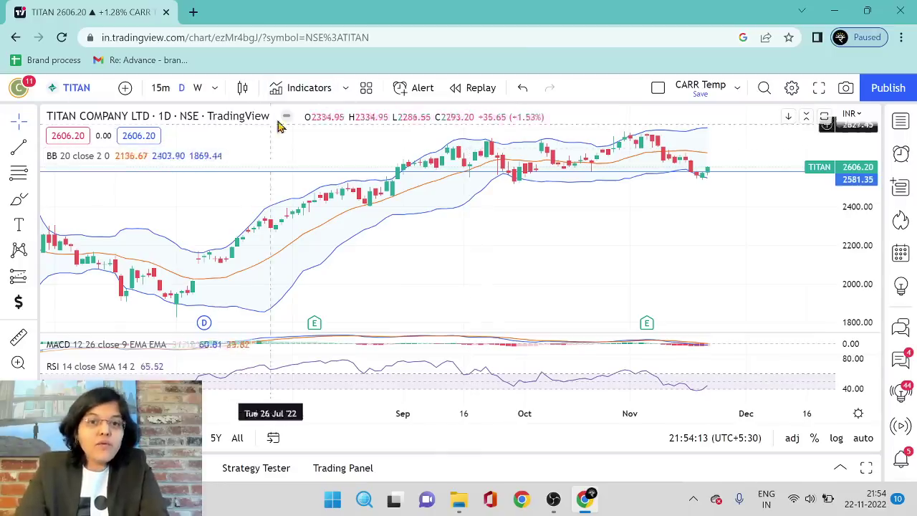
Add the Pivot Points Standard indicator via a 'pivot' indicator search
{"action": "left_click", "coordinate": [313, 92]}
{"action": "type", "text": "p"}
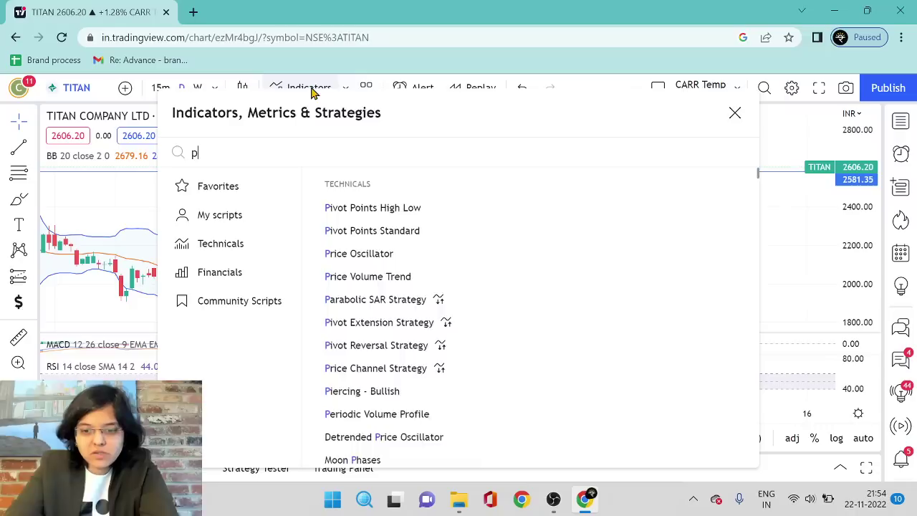
{"action": "type", "text": "ivi"}
{"action": "key", "text": "BackSpace"}
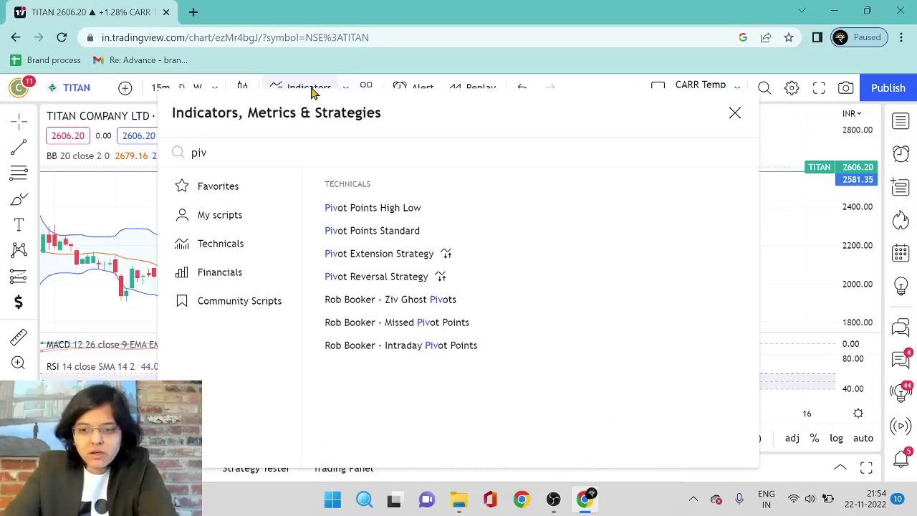
{"action": "type", "text": "ot"}
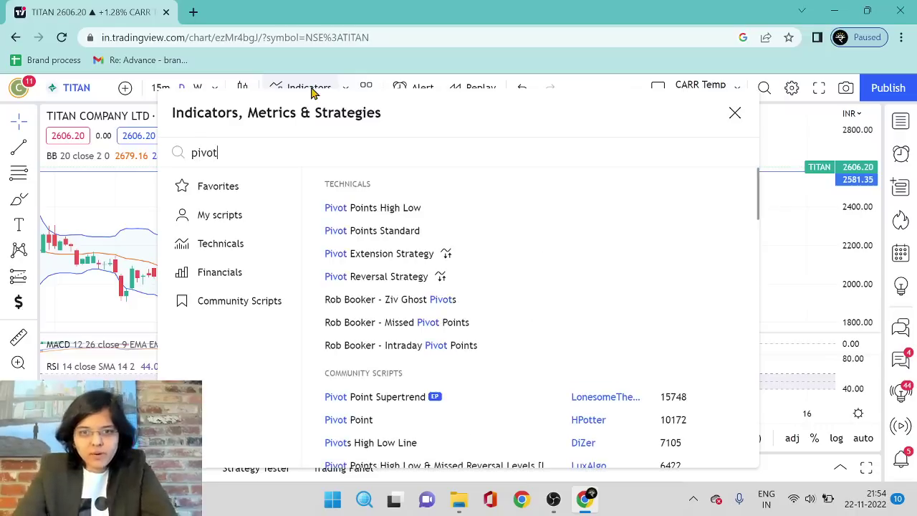
{"action": "left_click", "coordinate": [443, 230]}
{"action": "left_click", "coordinate": [735, 114]}
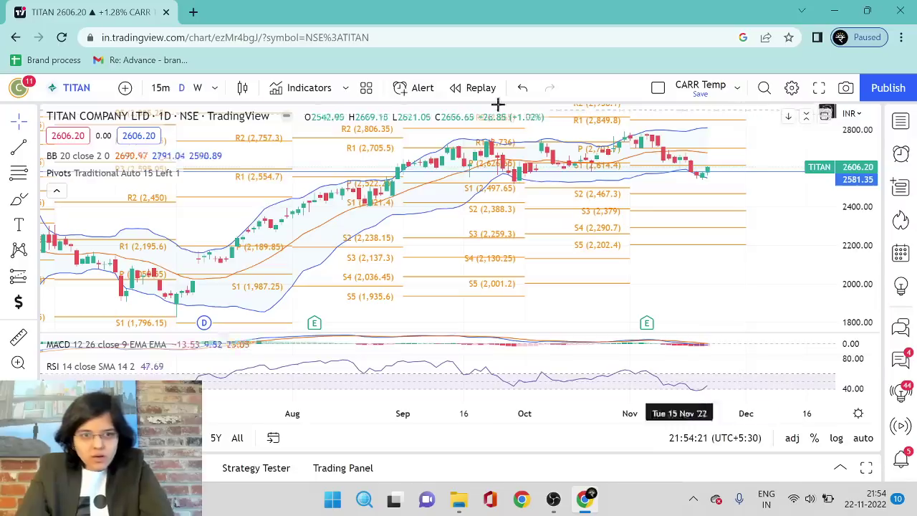
Set the Pivots indicator to Fibonacci type with 1 pivot back
{"action": "mouse_move", "coordinate": [171, 179]}
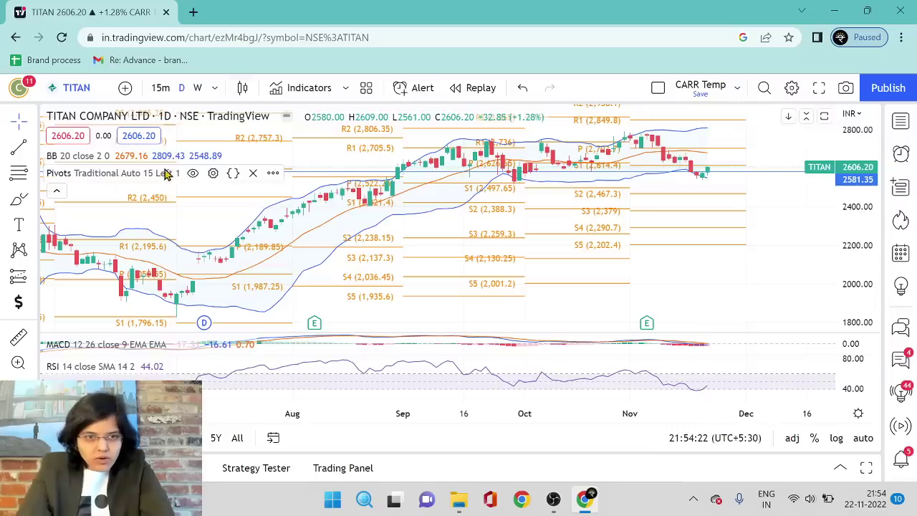
{"action": "left_click", "coordinate": [213, 173]}
{"action": "left_click", "coordinate": [360, 227]}
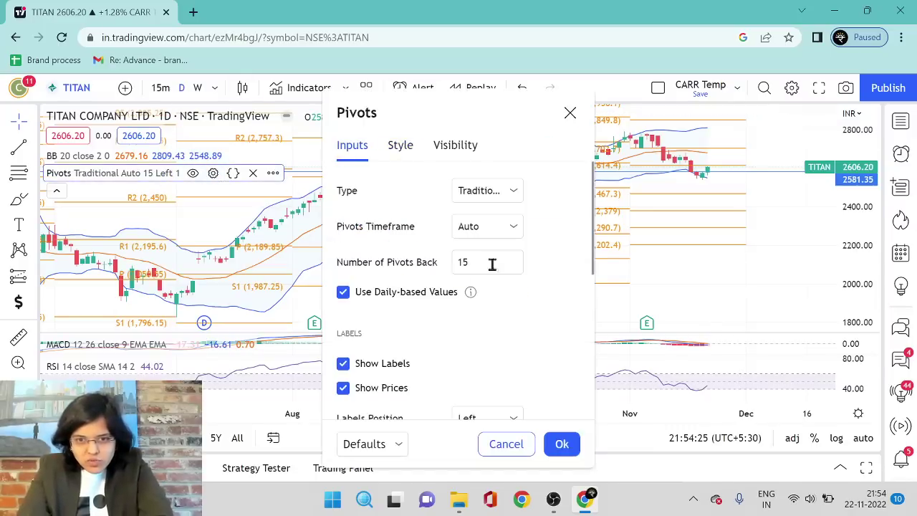
{"action": "left_click", "coordinate": [491, 262]}
{"action": "key", "text": "BackSpace"}
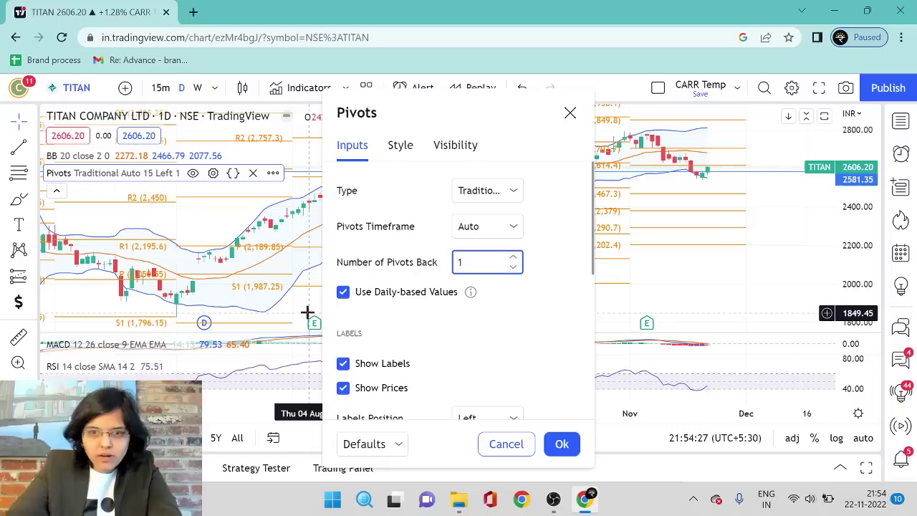
{"action": "left_click", "coordinate": [496, 197]}
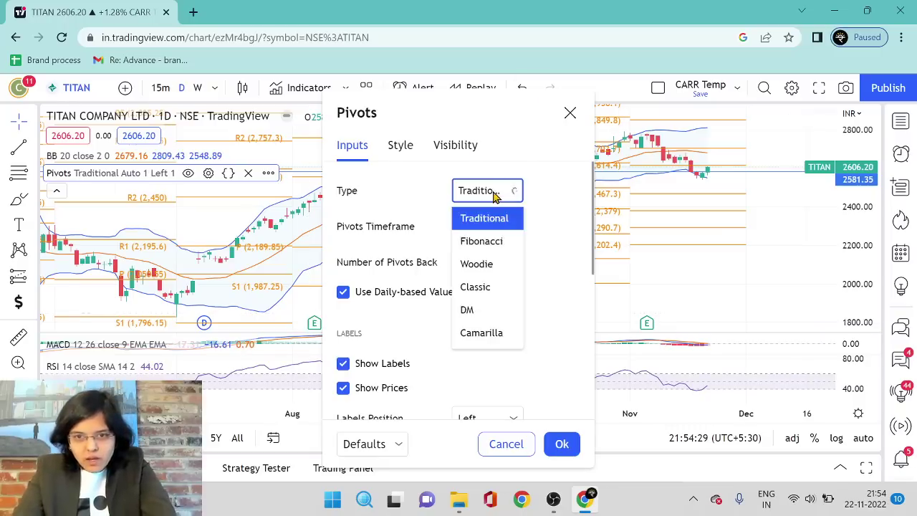
{"action": "left_click", "coordinate": [493, 244]}
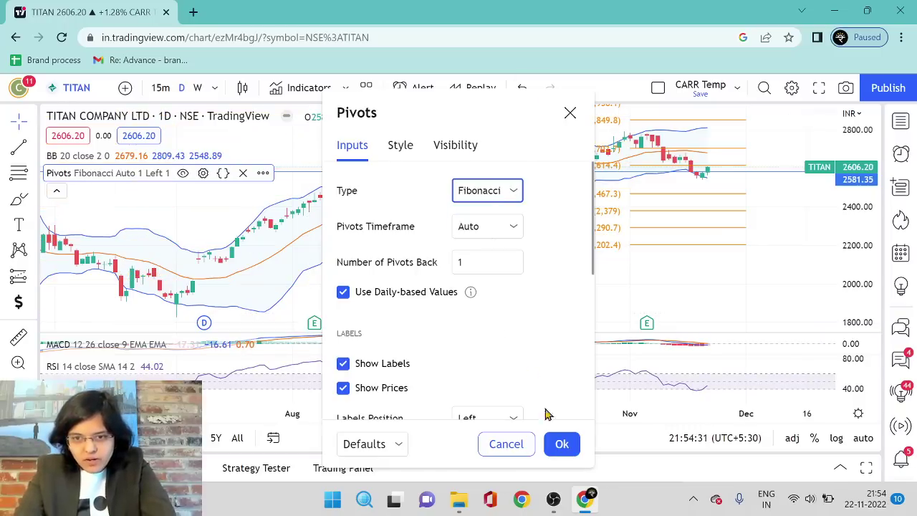
{"action": "left_click", "coordinate": [561, 446]}
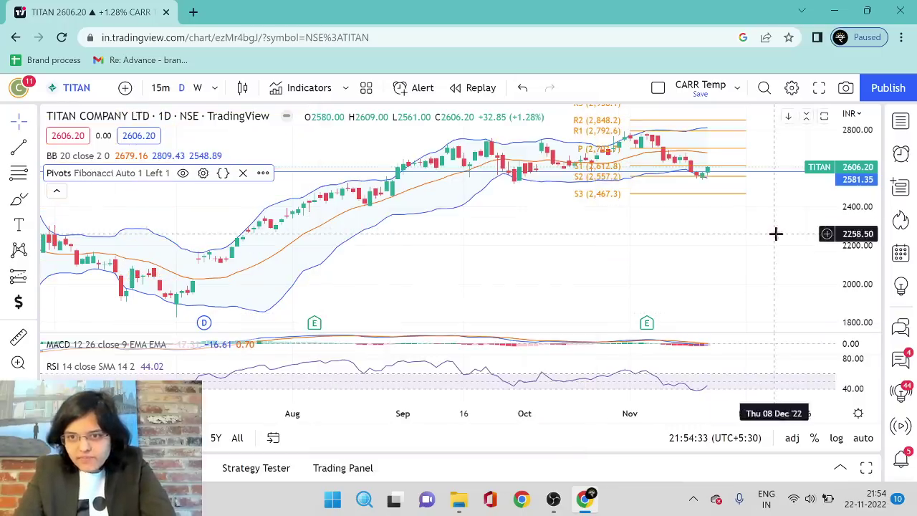
Zoom and stretch the chart to inspect pivots S1 2,612.8, S2 2,557.2 and S3 2,467.3
{"action": "scroll", "coordinate": [776, 233], "scroll_direction": "right", "scroll_amount": 2}
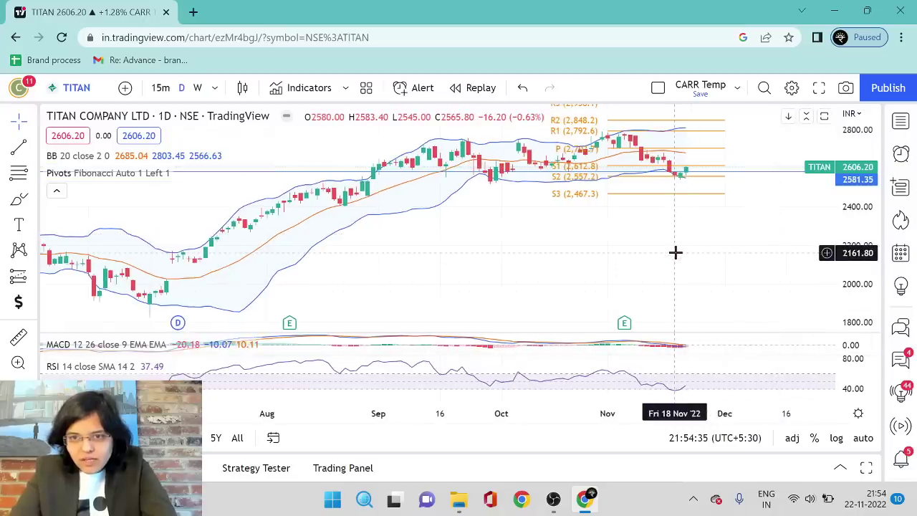
{"action": "scroll", "coordinate": [676, 252], "scroll_direction": "up", "scroll_amount": 5}
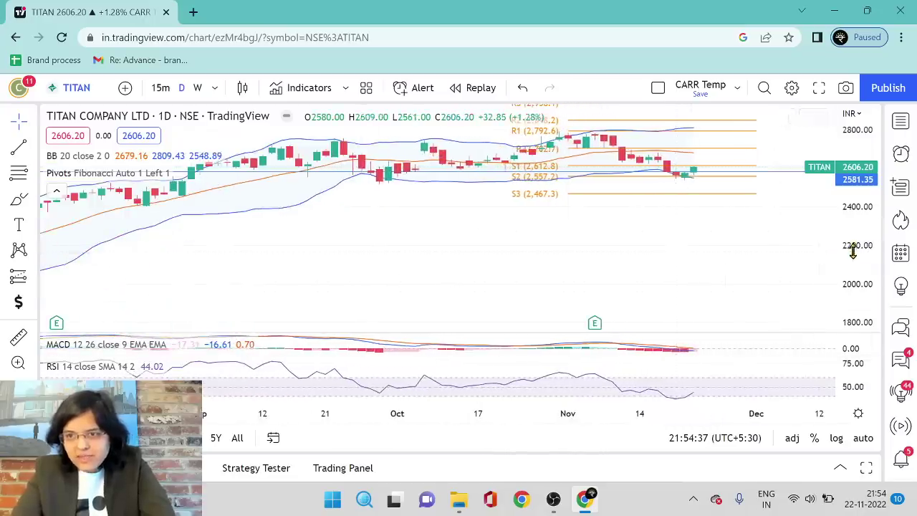
{"action": "left_click_drag", "start_coordinate": [850, 247], "coordinate": [837, 139]}
{"action": "left_click_drag", "start_coordinate": [720, 222], "coordinate": [714, 268]}
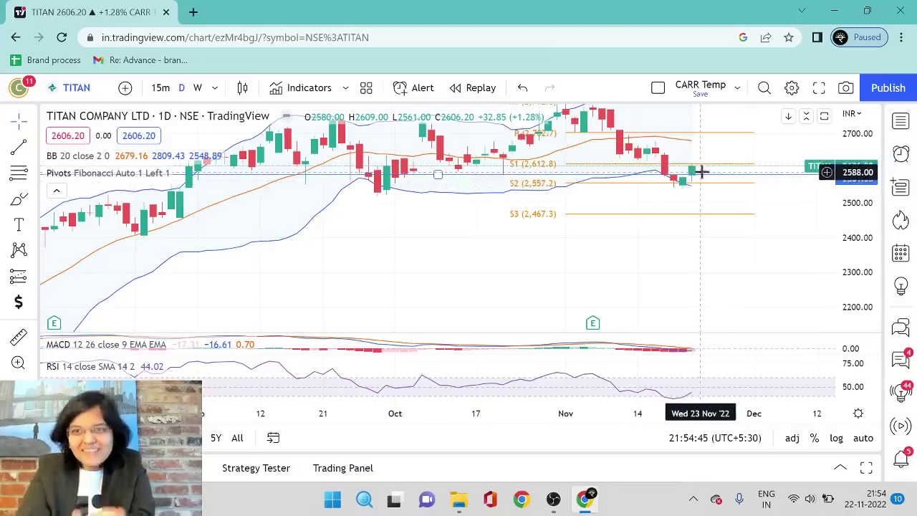
{"action": "scroll", "coordinate": [631, 245], "scroll_direction": "down", "scroll_amount": 2}
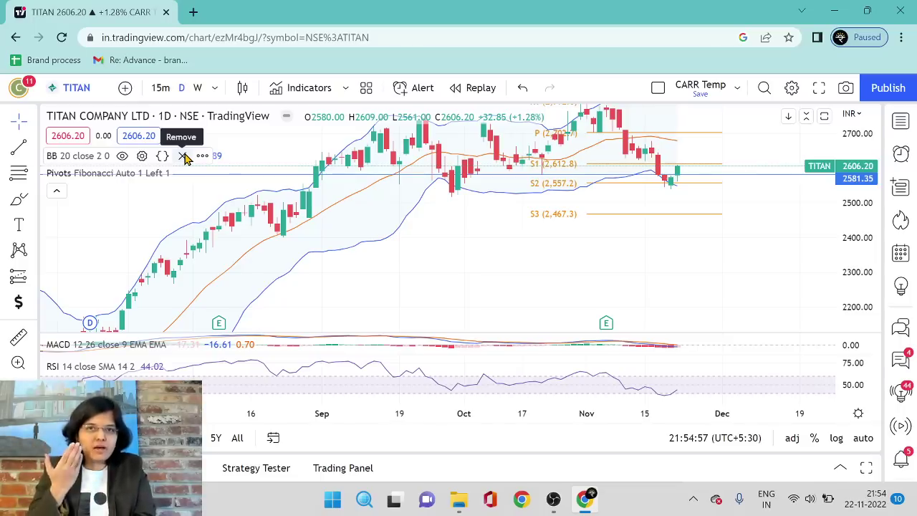
Remove the Bollinger Bands and Fibonacci pivots, then zoom out to show prices 1800–3000
{"action": "left_click", "coordinate": [184, 156]}
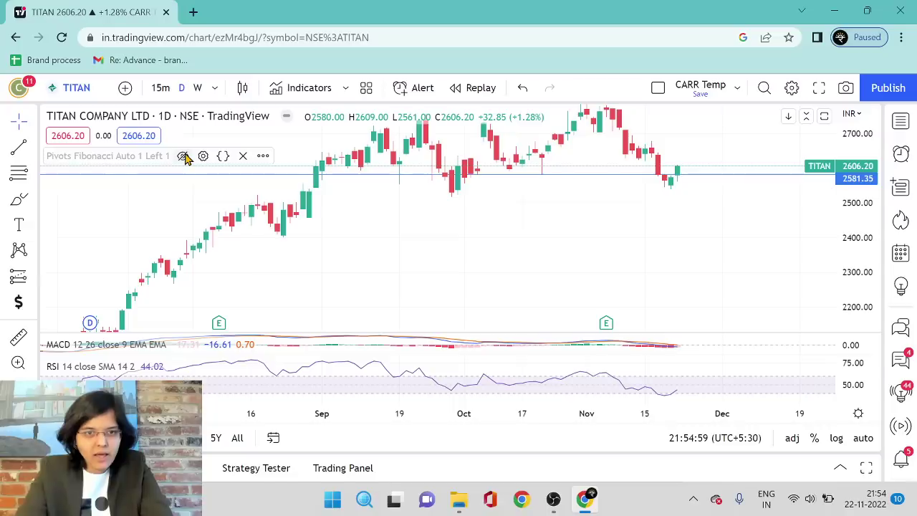
{"action": "left_click", "coordinate": [243, 156]}
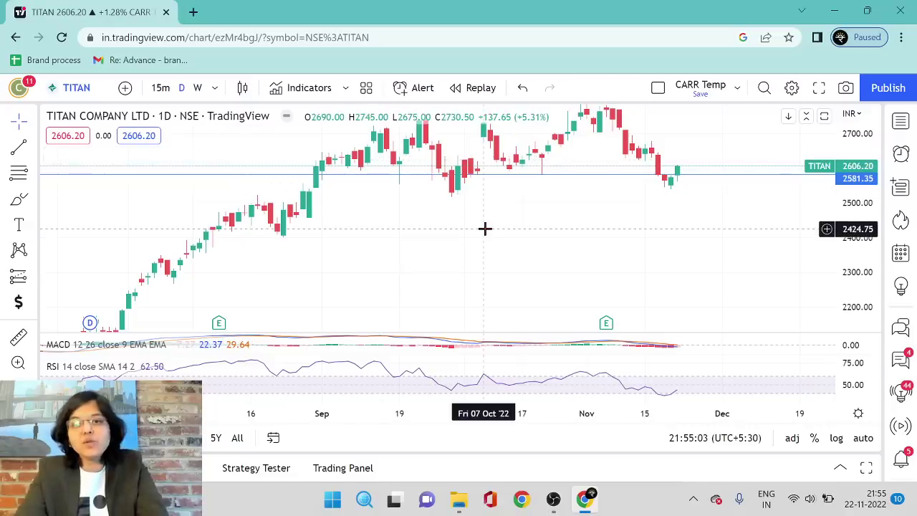
{"action": "scroll", "coordinate": [485, 227], "scroll_direction": "down", "scroll_amount": 2}
{"action": "left_click_drag", "start_coordinate": [860, 146], "coordinate": [859, 236]}
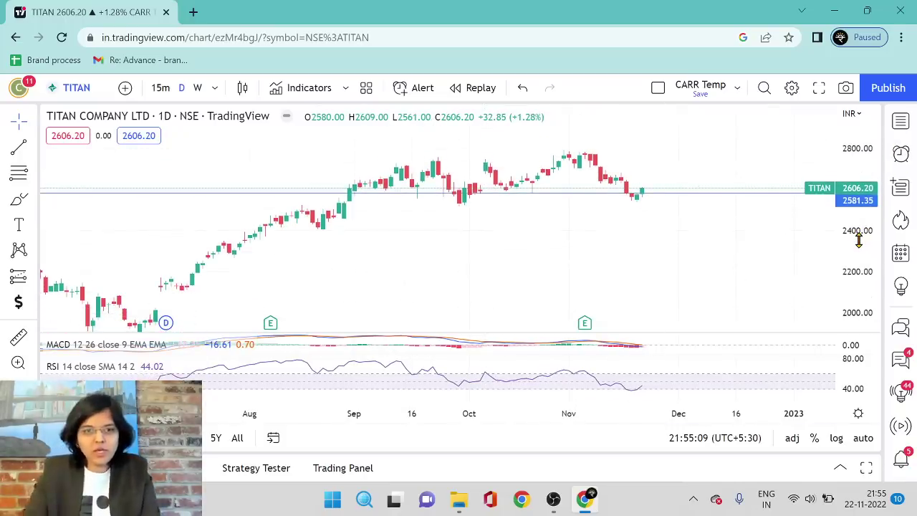
{"action": "scroll", "coordinate": [606, 234], "scroll_direction": "down", "scroll_amount": 1}
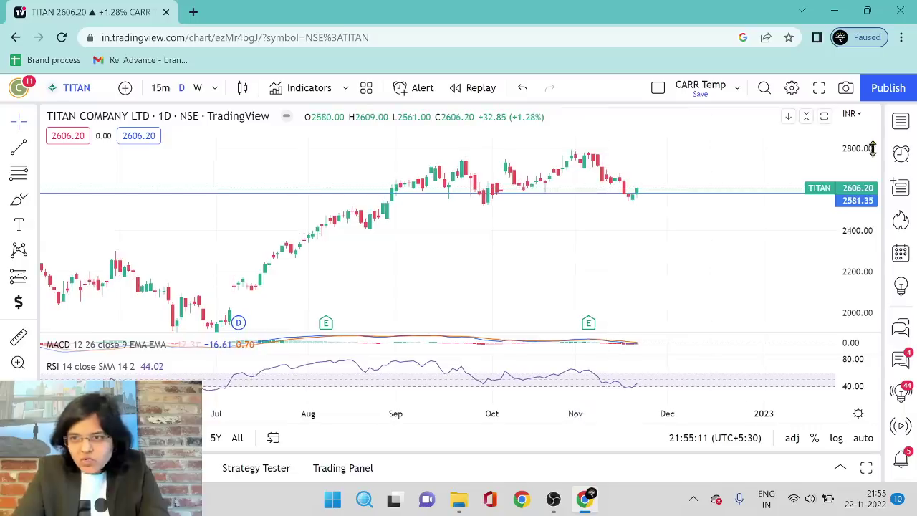
{"action": "left_click_drag", "start_coordinate": [860, 153], "coordinate": [863, 215]}
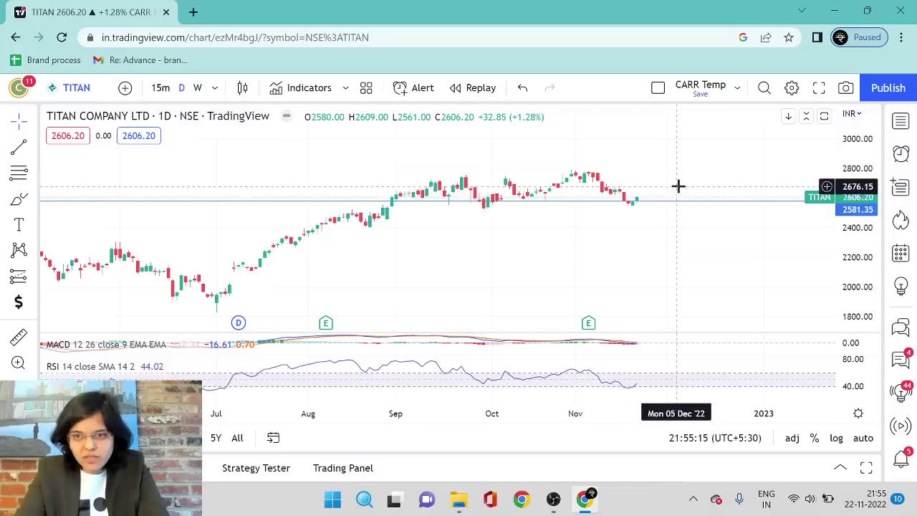
Select and delete the blue horizontal line at 2581.35
{"action": "left_click", "coordinate": [679, 207]}
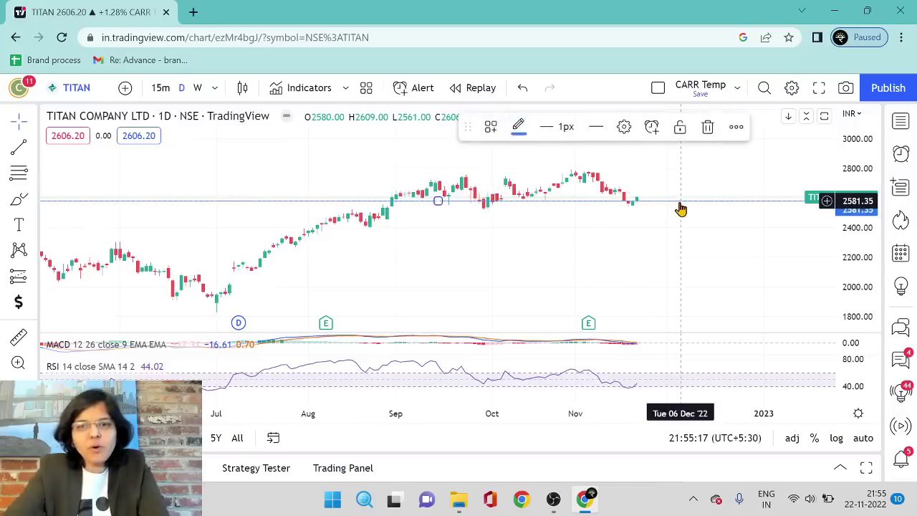
{"action": "key", "text": "Delete"}
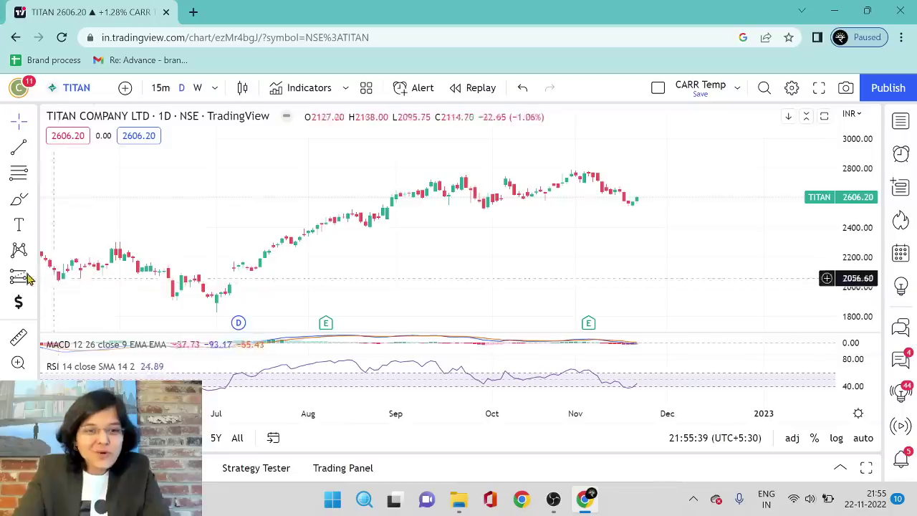
{"action": "scroll", "coordinate": [323, 234], "scroll_direction": "up", "scroll_amount": 1}
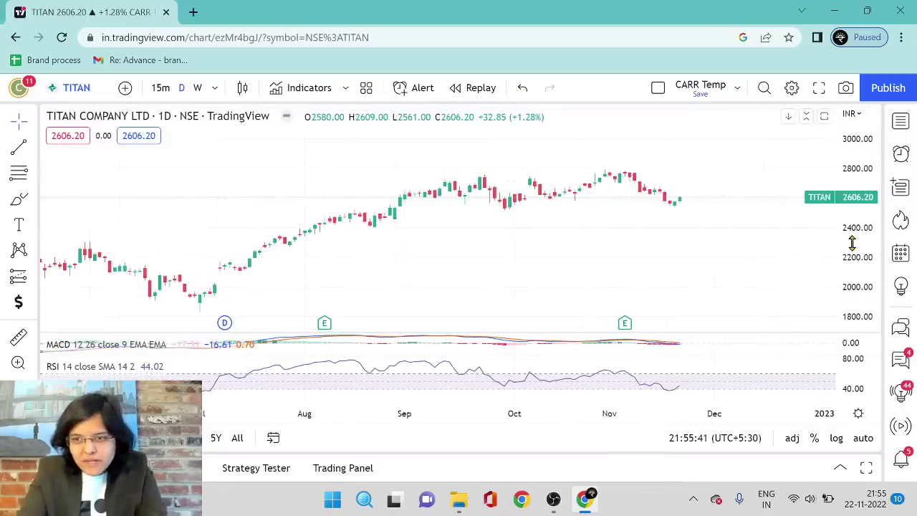
Shift the view to earlier candles and arm the anchored line tool from Trend Line Tools
{"action": "left_click_drag", "start_coordinate": [851, 244], "coordinate": [853, 210]}
{"action": "left_click_drag", "start_coordinate": [647, 243], "coordinate": [700, 215]}
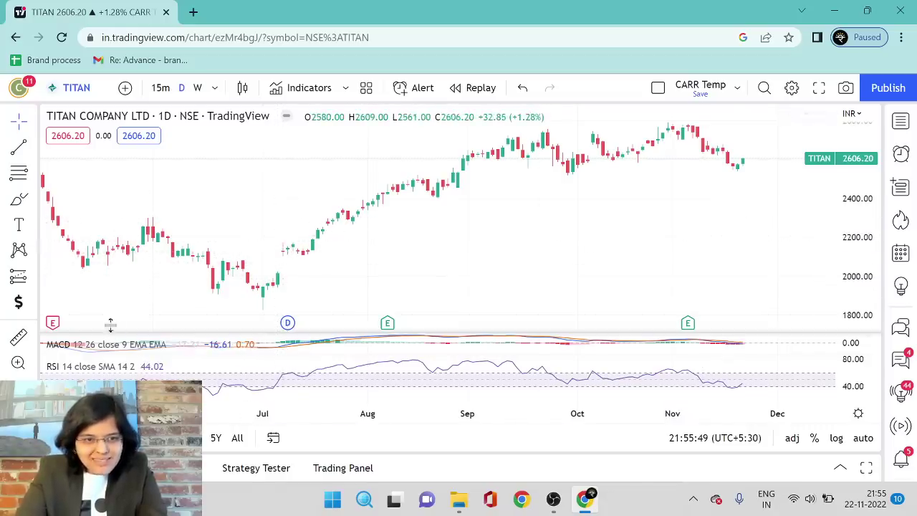
{"action": "left_click", "coordinate": [33, 148]}
{"action": "scroll", "coordinate": [131, 211], "scroll_direction": "down", "scroll_amount": 1}
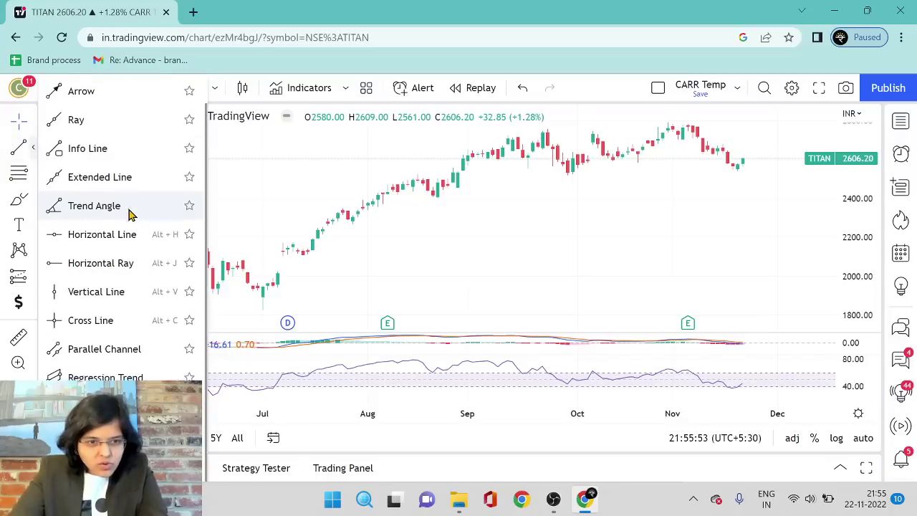
{"action": "left_click", "coordinate": [108, 406]}
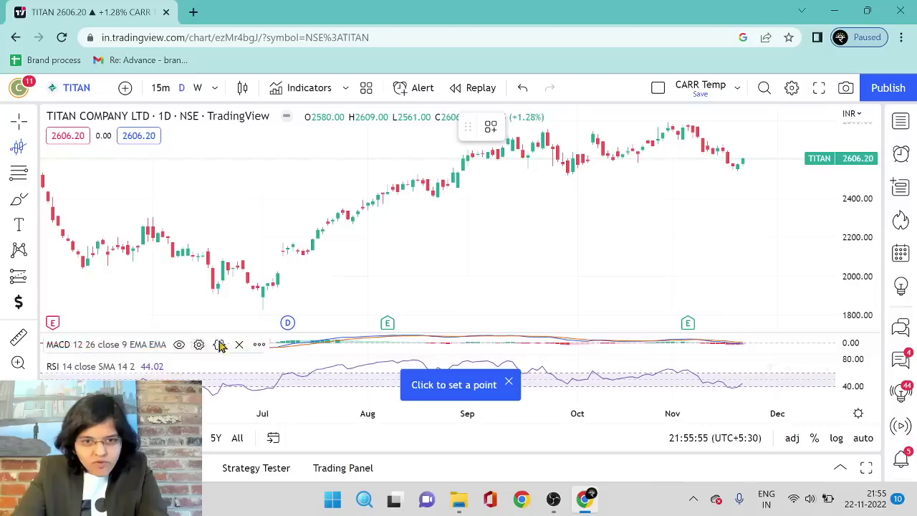
Anchor the line on the early-July candle so it tracks price to 2515.50
{"action": "left_click", "coordinate": [282, 252]}
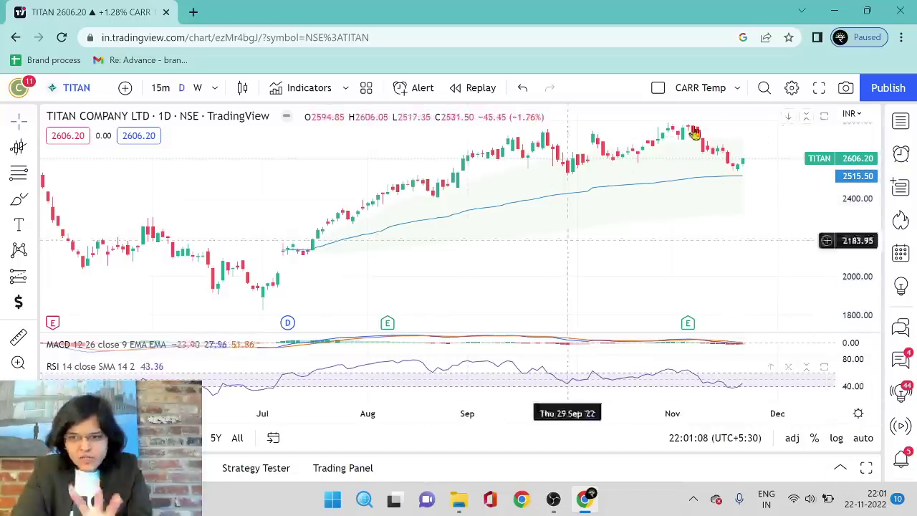
Connect Paper Trading with a 100 000 USD account, then hide the trading panel
{"action": "left_click", "coordinate": [841, 468]}
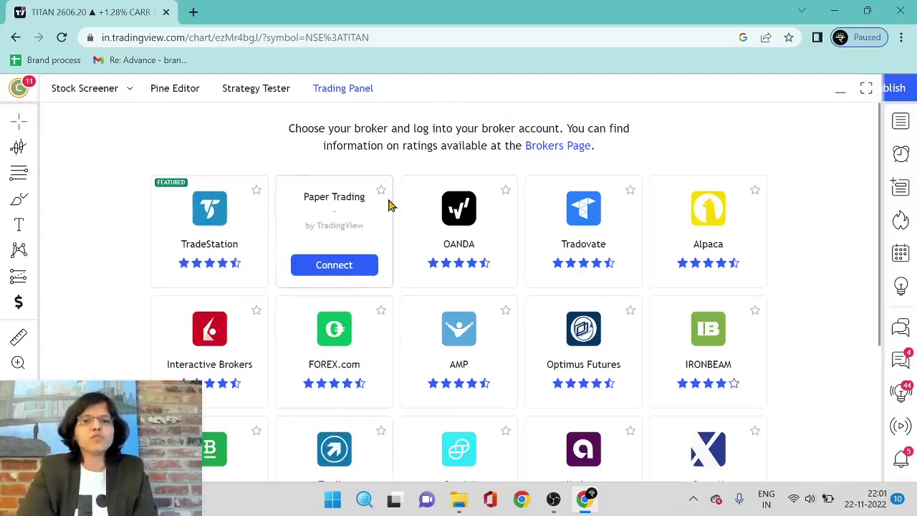
{"action": "left_click", "coordinate": [329, 266]}
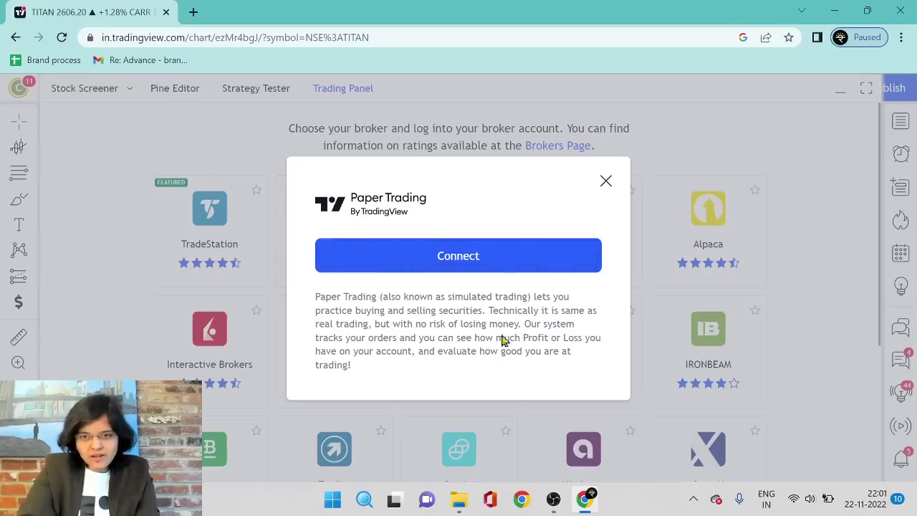
{"action": "left_click", "coordinate": [457, 256]}
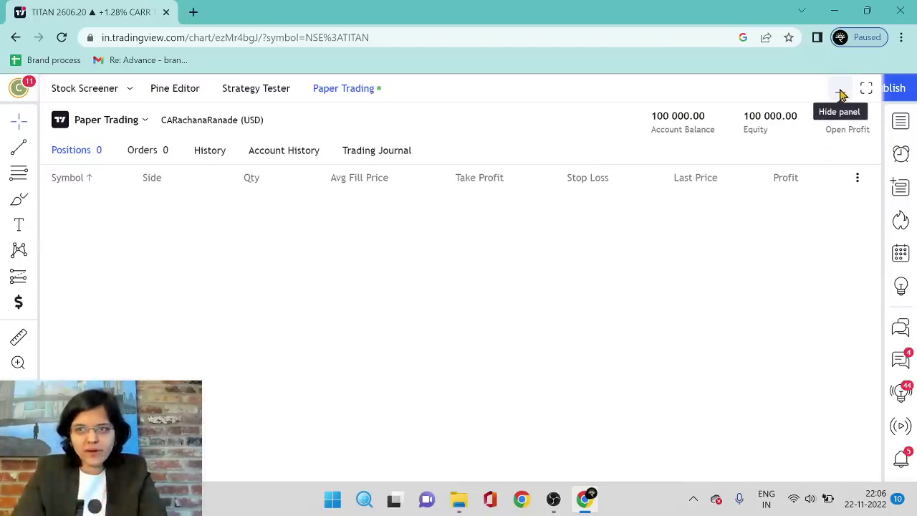
{"action": "left_click", "coordinate": [840, 93]}
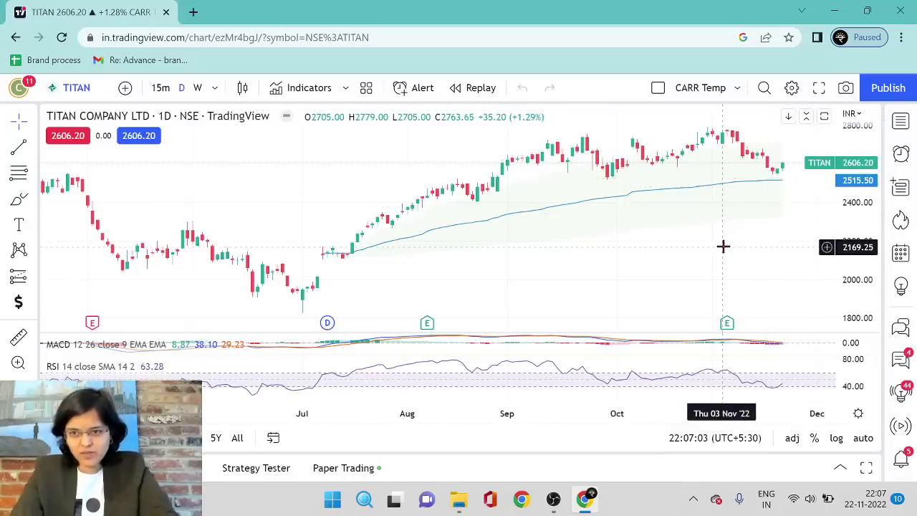
Pan to the latest candles and open a new order ticket for NSE:TITAN from the chart
{"action": "left_click_drag", "start_coordinate": [722, 244], "coordinate": [527, 265]}
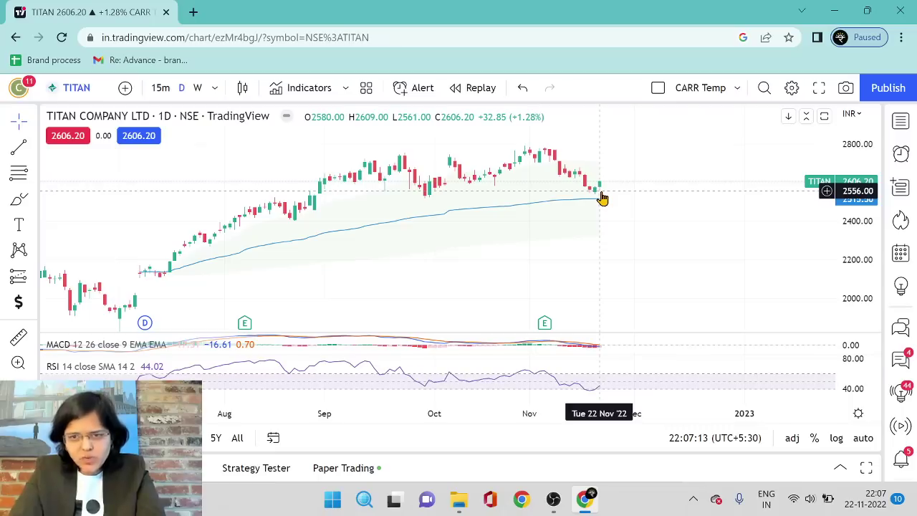
{"action": "right_click", "coordinate": [601, 197]}
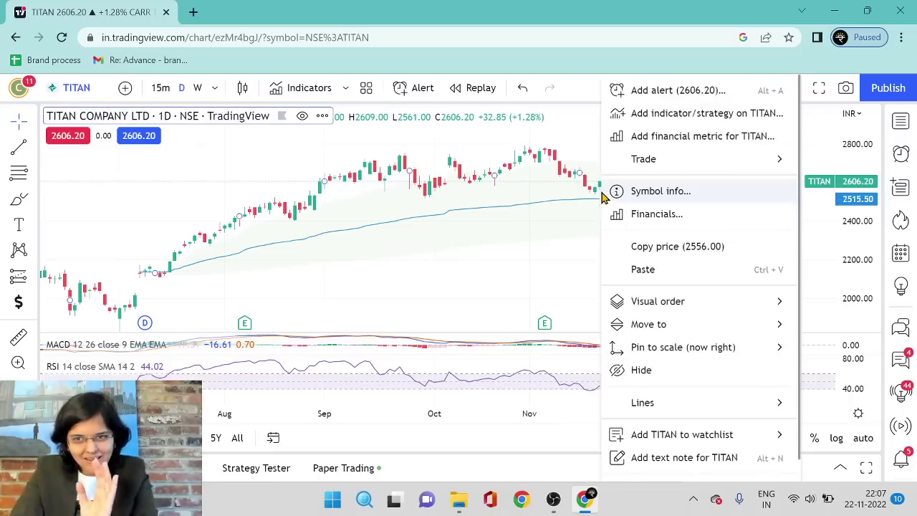
{"action": "mouse_move", "coordinate": [686, 163]}
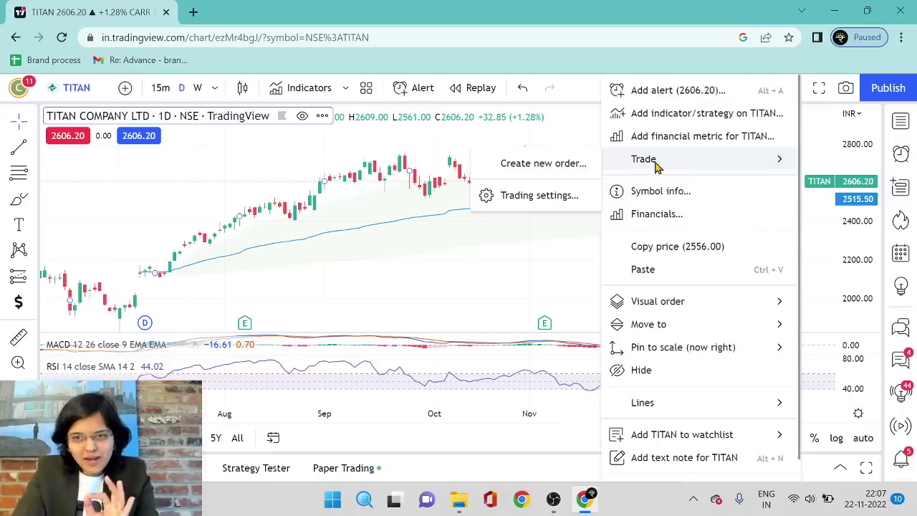
{"action": "left_click", "coordinate": [564, 164]}
Make the TITAN order a 10-unit buy limit order priced at 2520
{"action": "left_click", "coordinate": [706, 198]}
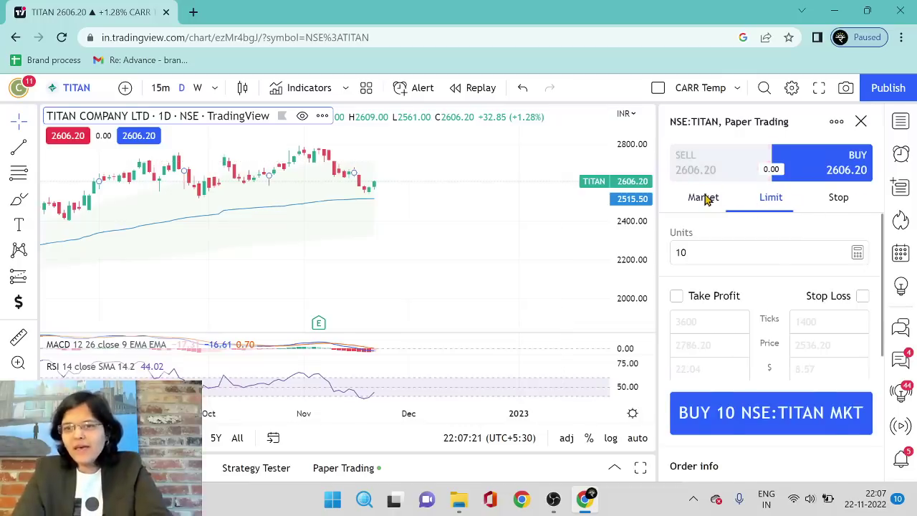
{"action": "left_click", "coordinate": [770, 203]}
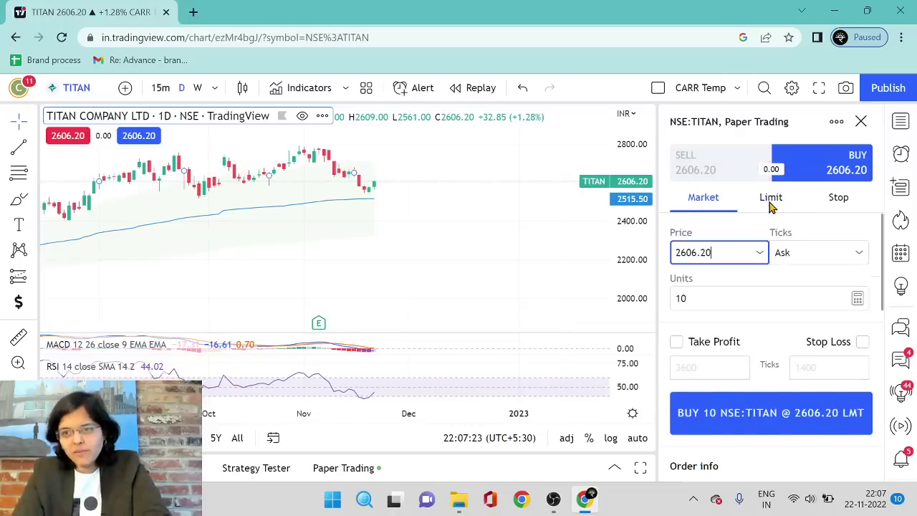
{"action": "left_click", "coordinate": [838, 200]}
{"action": "left_click", "coordinate": [720, 164]}
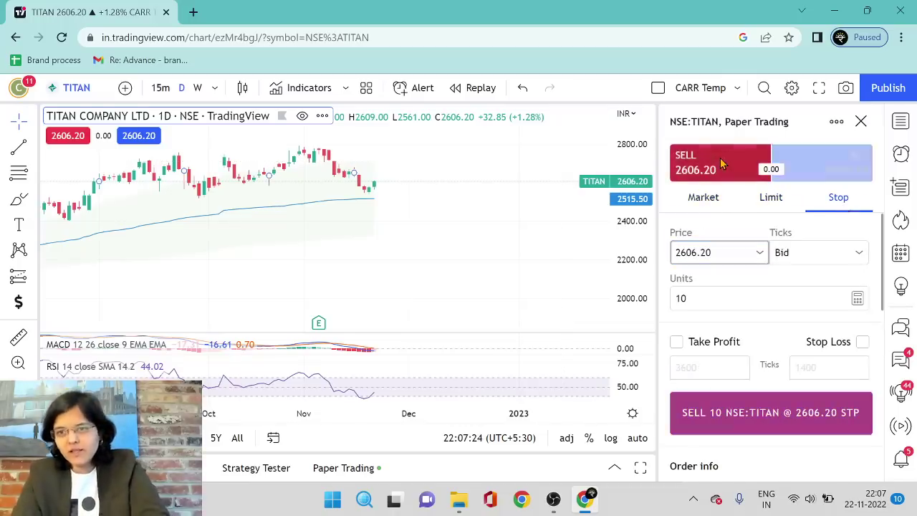
{"action": "left_click", "coordinate": [809, 159]}
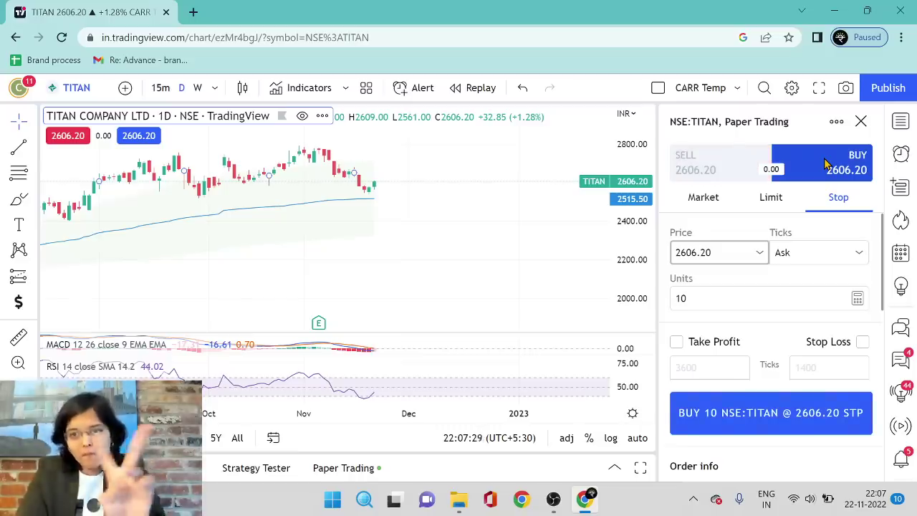
{"action": "left_click", "coordinate": [770, 204]}
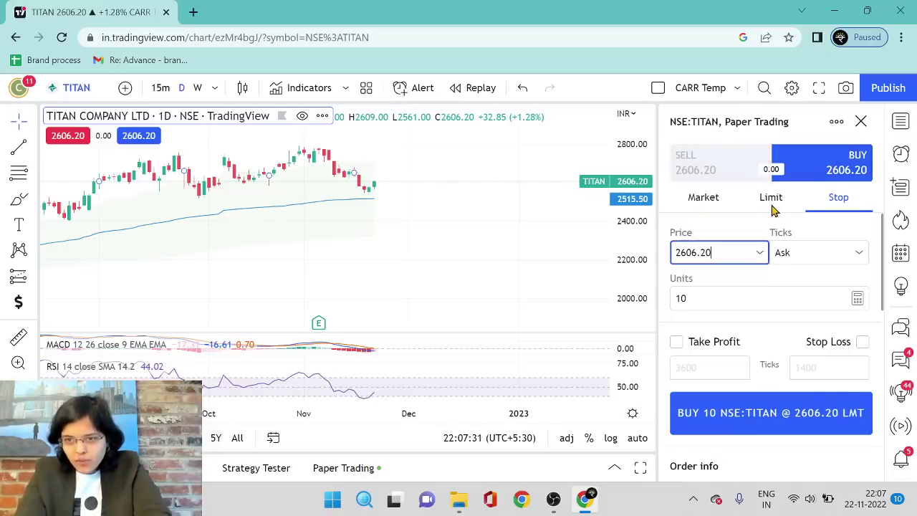
{"action": "double_click", "coordinate": [725, 255]}
{"action": "type", "text": "25"}
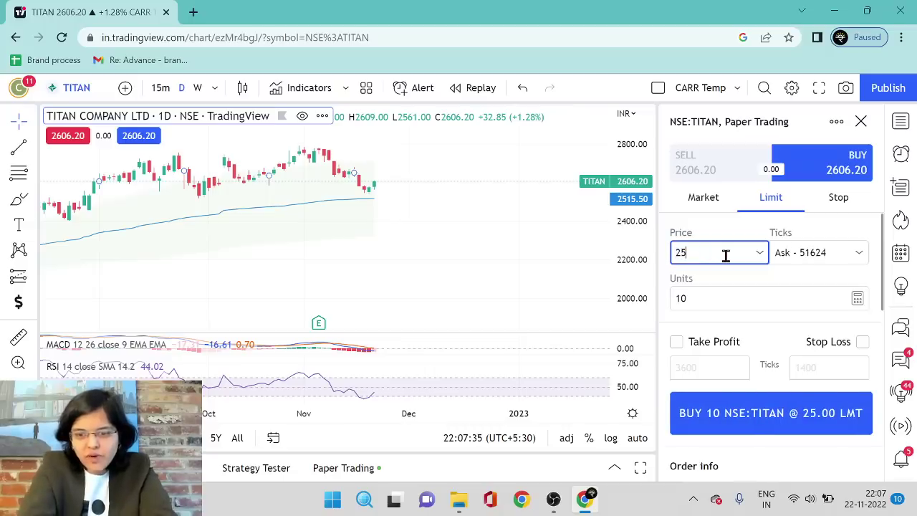
{"action": "type", "text": "20"}
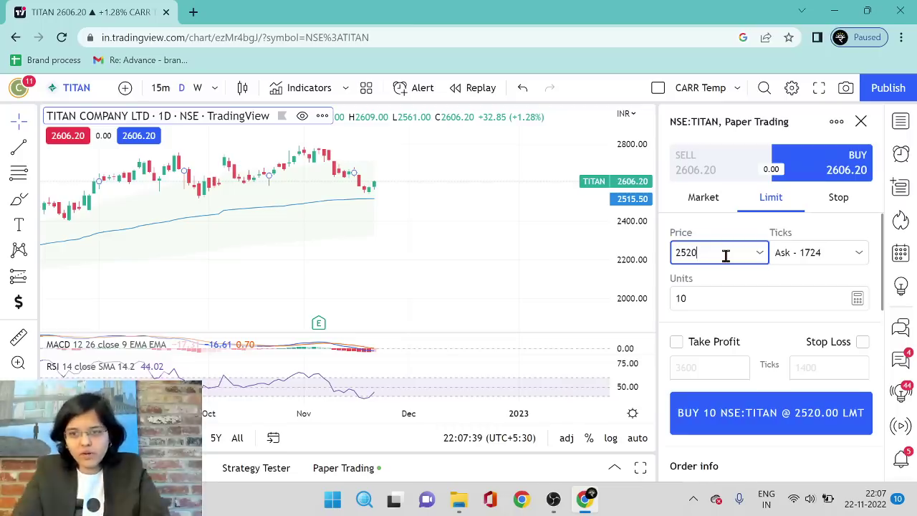
{"action": "scroll", "coordinate": [741, 337], "scroll_direction": "down", "scroll_amount": 2}
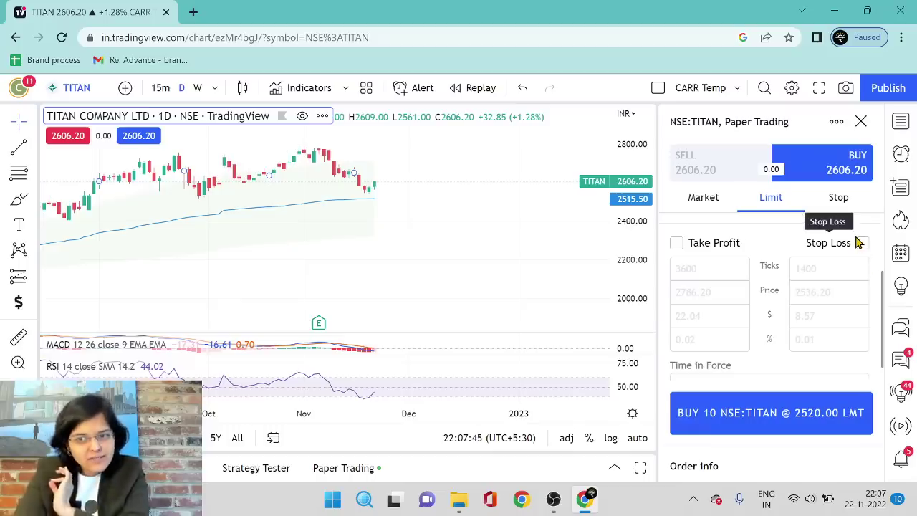
Enable take profit and change its price to 2720
{"action": "left_click", "coordinate": [684, 245]}
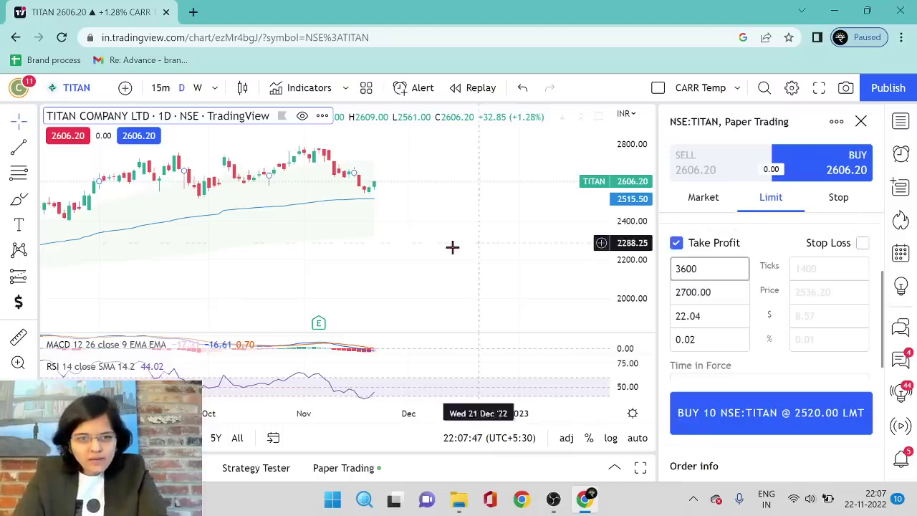
{"action": "scroll", "coordinate": [452, 247], "scroll_direction": "down", "scroll_amount": 3}
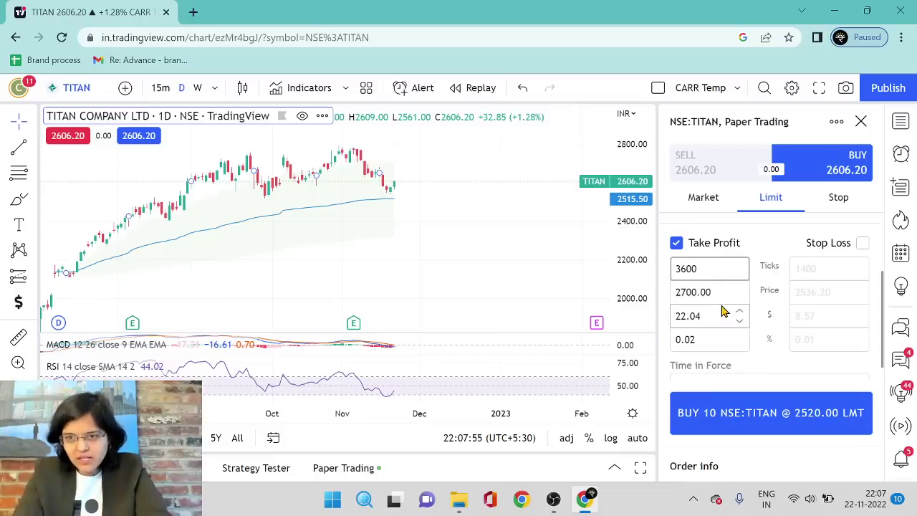
{"action": "left_click", "coordinate": [689, 293]}
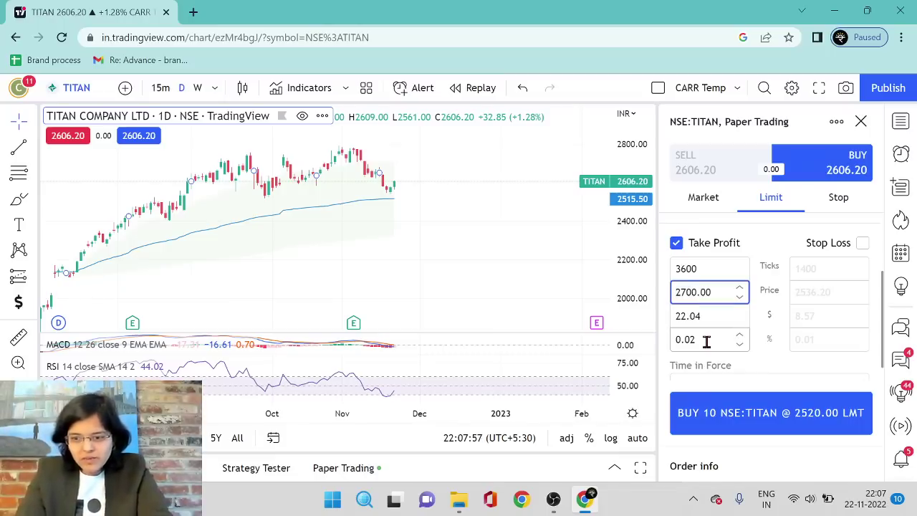
{"action": "key", "text": "shift+Home"}
{"action": "key", "text": "shift+Right"}
{"action": "key", "text": "shift+Right"}
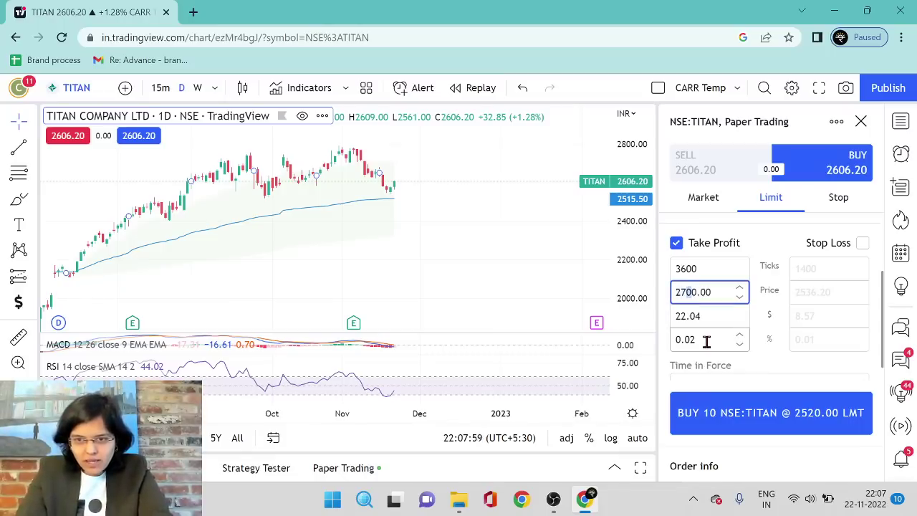
{"action": "type", "text": "2"}
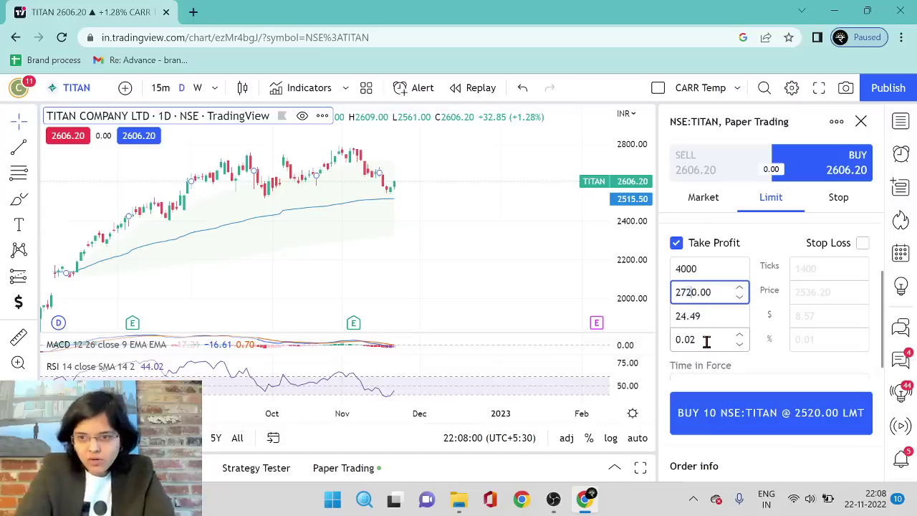
Add a stop loss at 2480 and place the BUY 10 NSE:TITAN @ 2520 limit order
{"action": "left_click", "coordinate": [839, 292]}
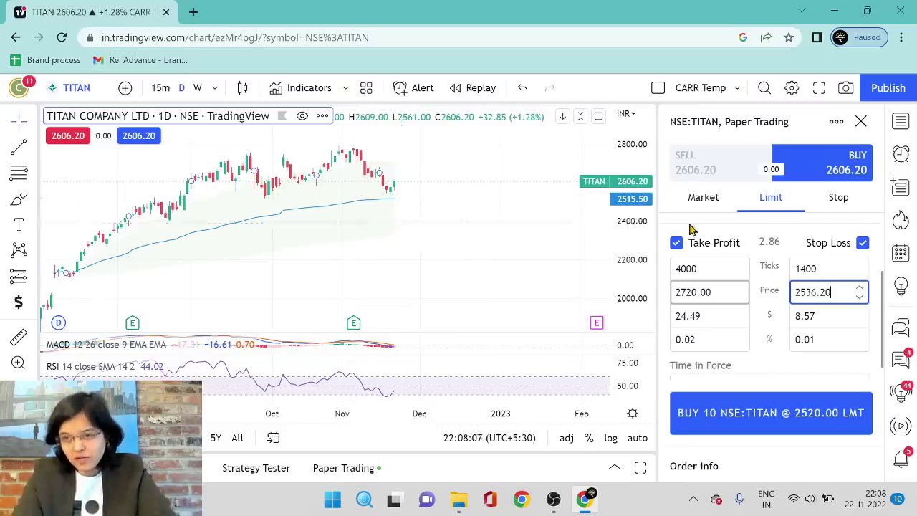
{"action": "key", "text": "ctrl+a"}
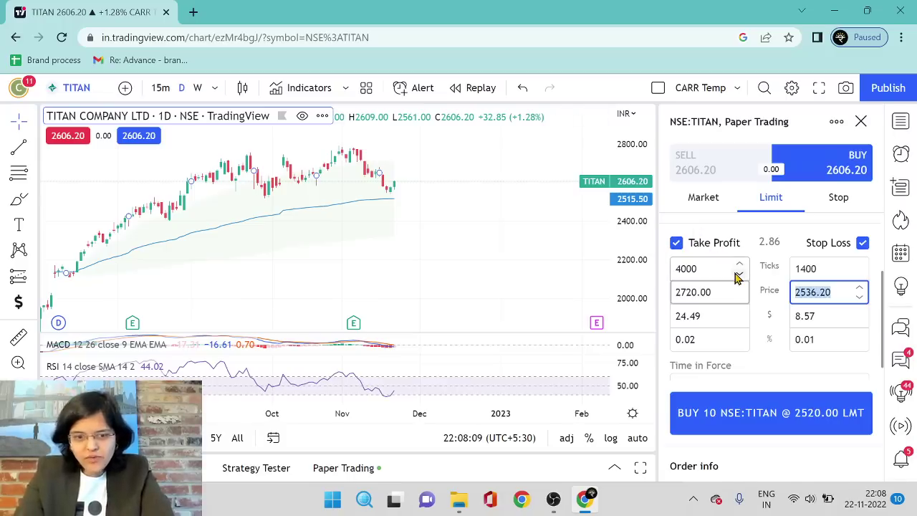
{"action": "type", "text": "2480"}
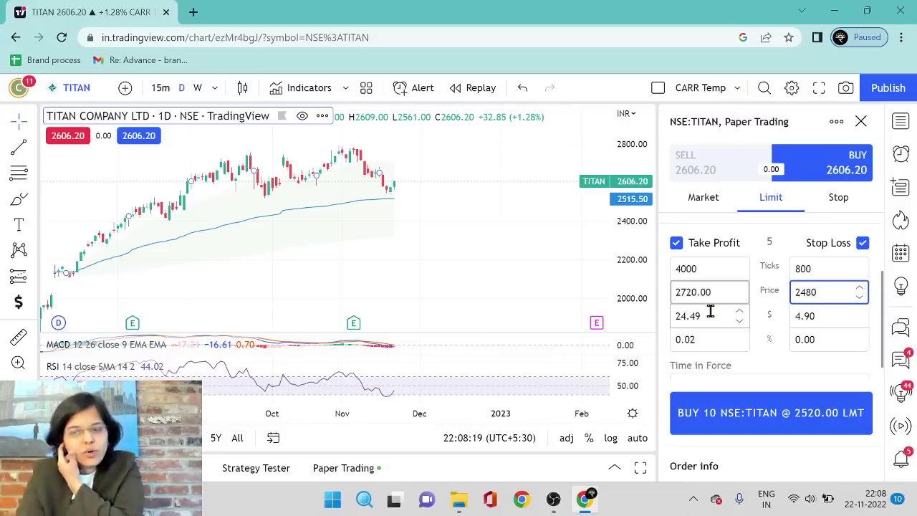
{"action": "left_click", "coordinate": [770, 420]}
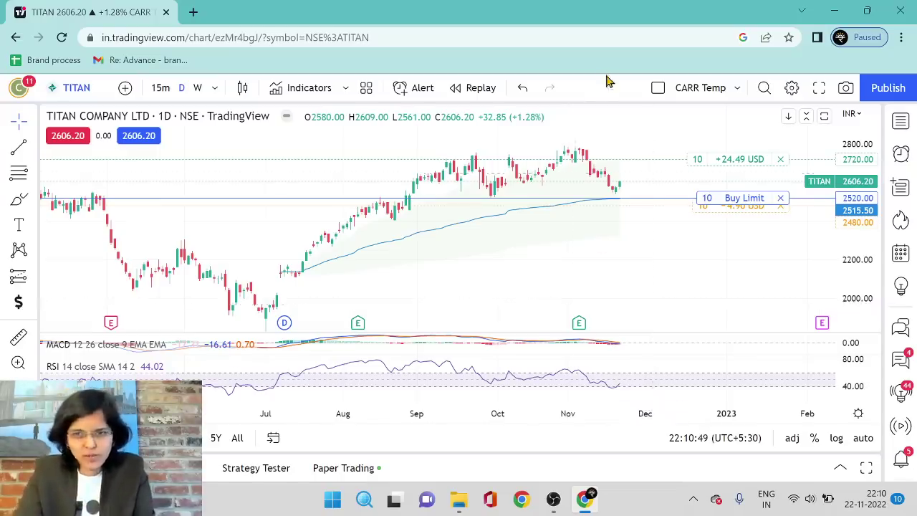
Set up a TITAN alert with condition Crossing Down, value 2530, triggering Only Once
{"action": "right_click", "coordinate": [619, 196]}
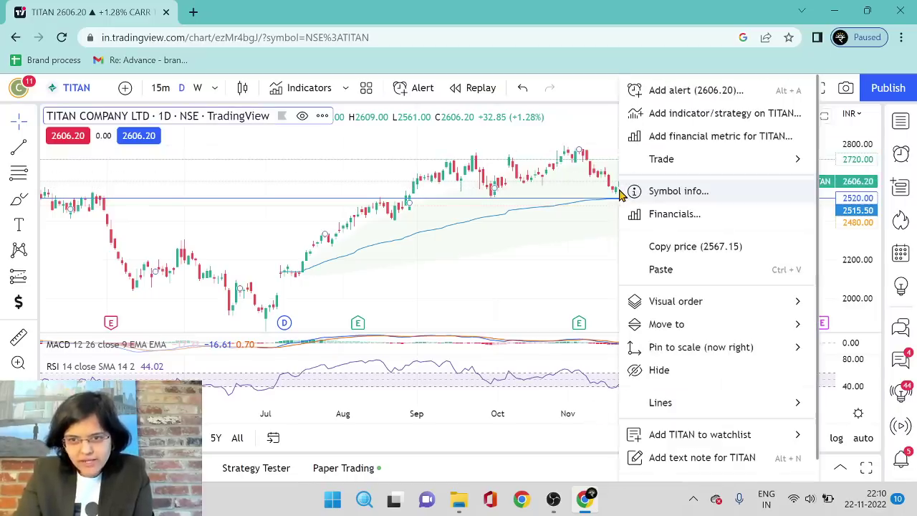
{"action": "left_click", "coordinate": [707, 91]}
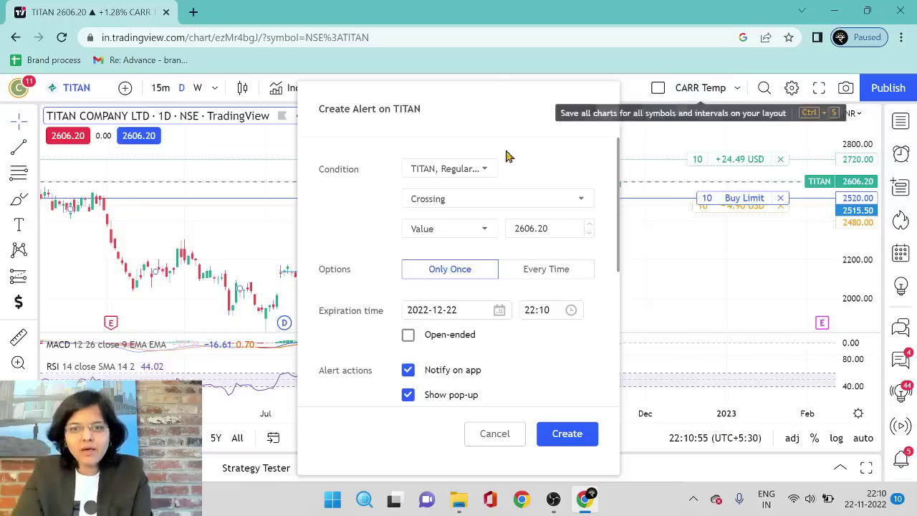
{"action": "left_click", "coordinate": [444, 203]}
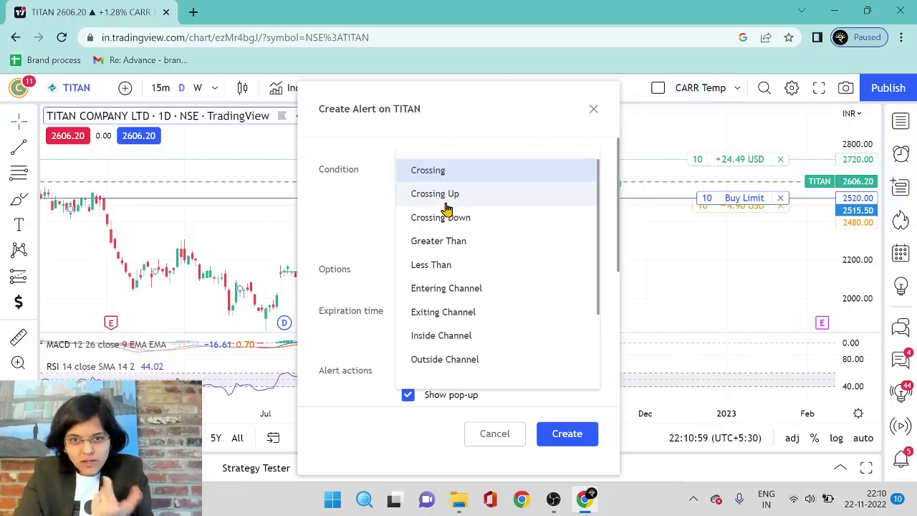
{"action": "left_click", "coordinate": [492, 217]}
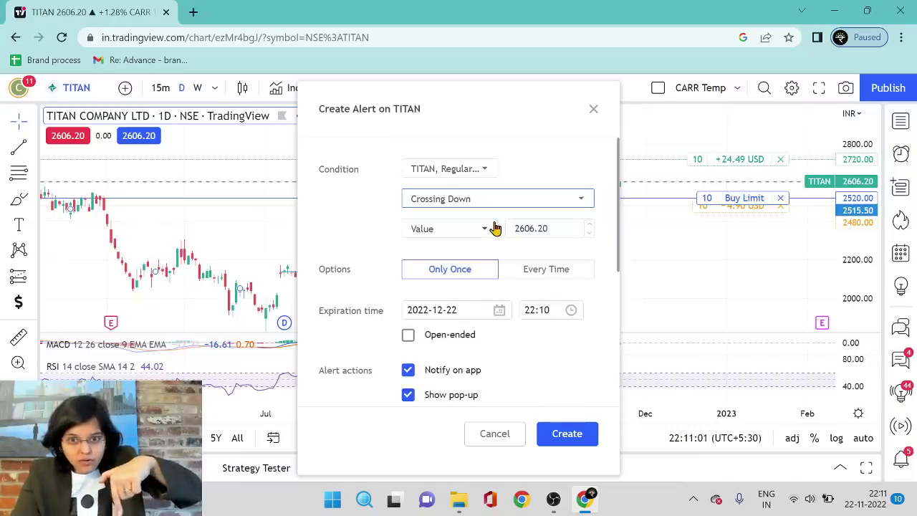
{"action": "left_click", "coordinate": [554, 228]}
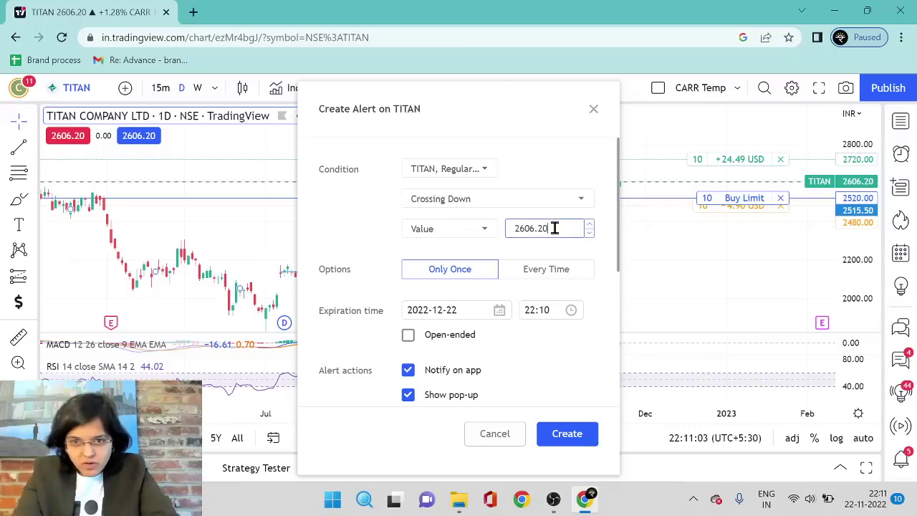
{"action": "left_click_drag", "start_coordinate": [553, 227], "coordinate": [523, 228]}
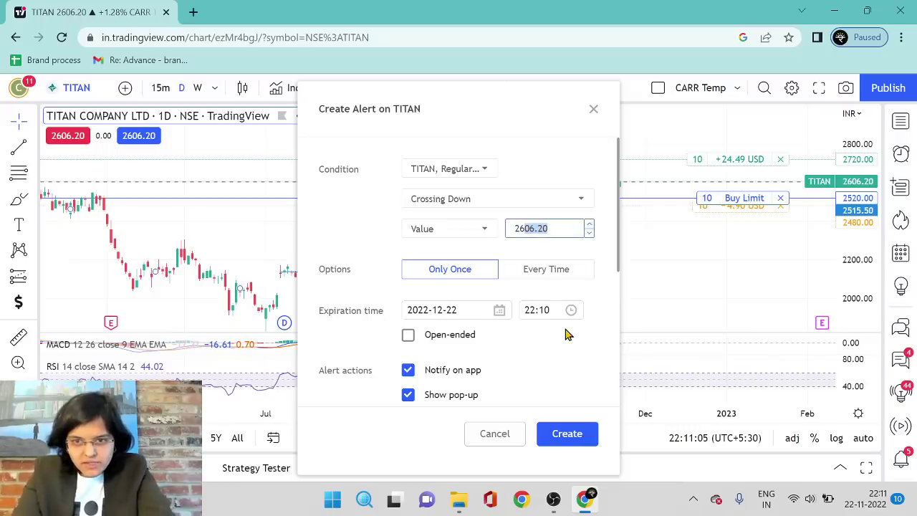
{"action": "key", "text": "ctrl+a"}
{"action": "type", "text": "25"}
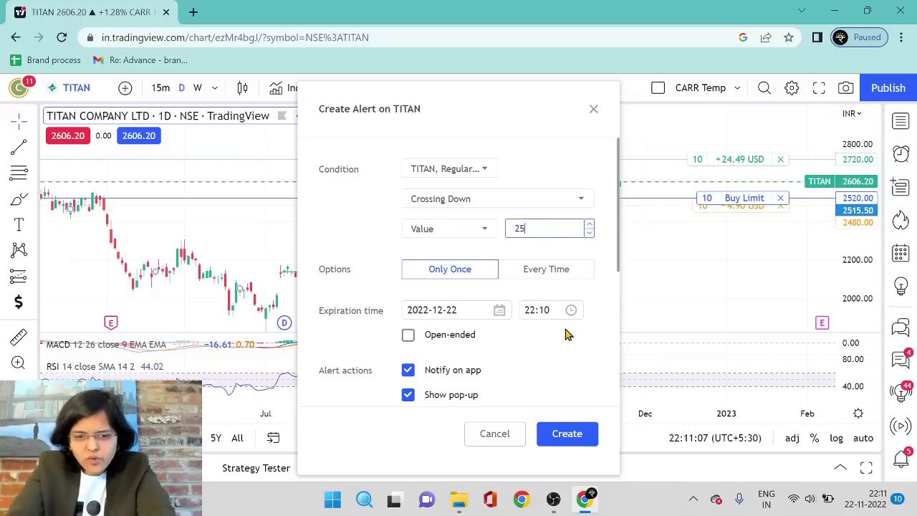
{"action": "type", "text": "309"}
{"action": "key", "text": "BackSpace"}
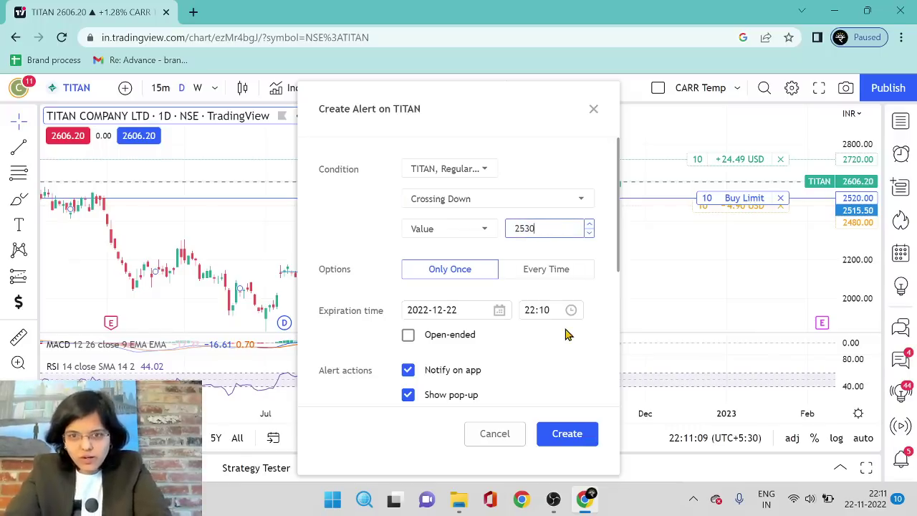
{"action": "left_click", "coordinate": [469, 272]}
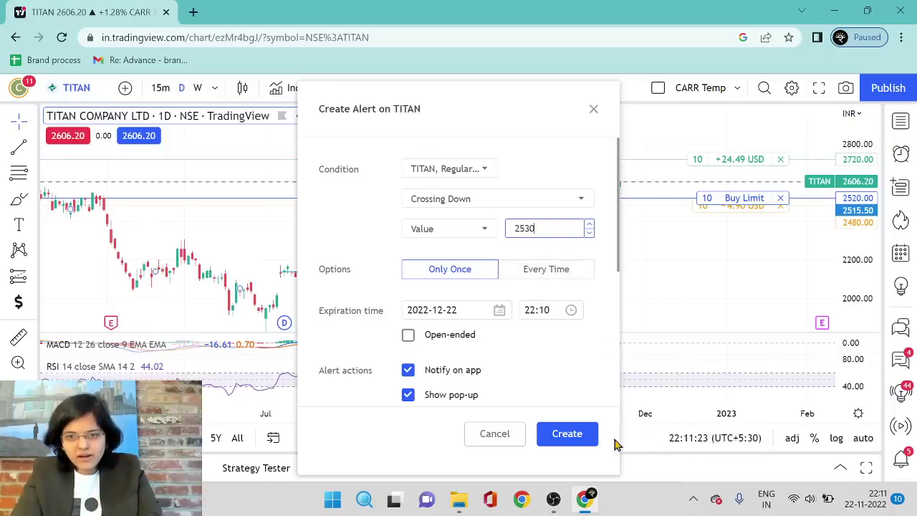
Create the Crossing Down 2530 alert on TITAN
{"action": "left_click", "coordinate": [579, 435]}
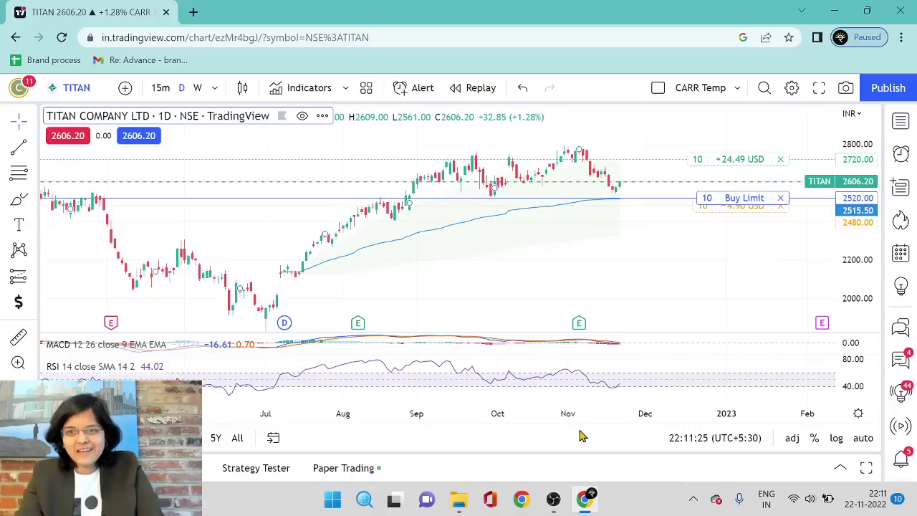